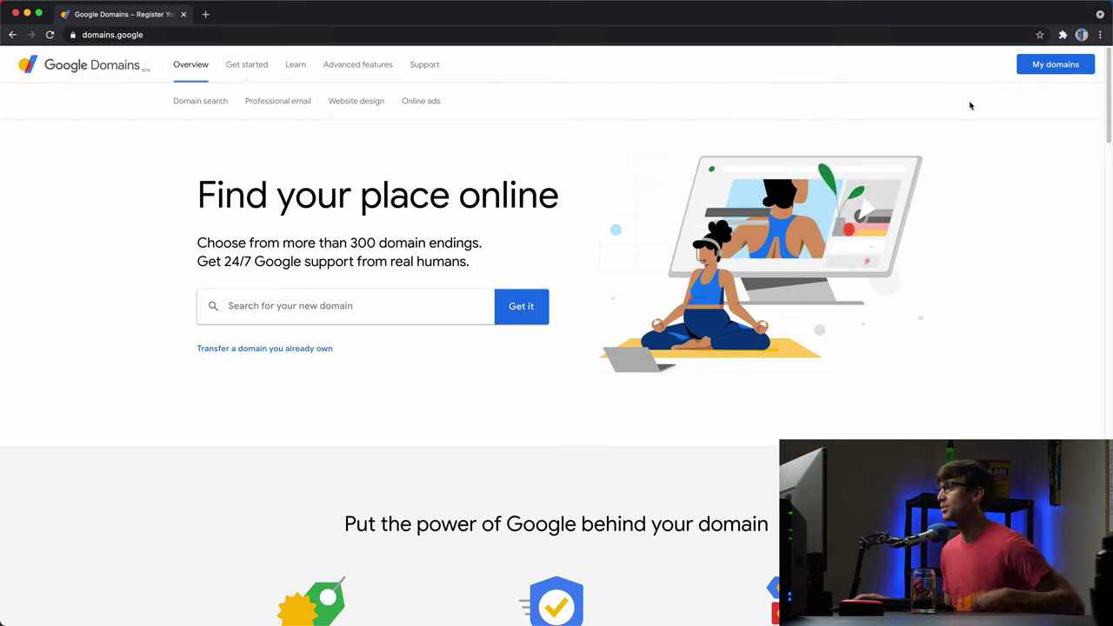
- Open the list of owned domains and go to the overview of µ.domains
click(1038, 67)
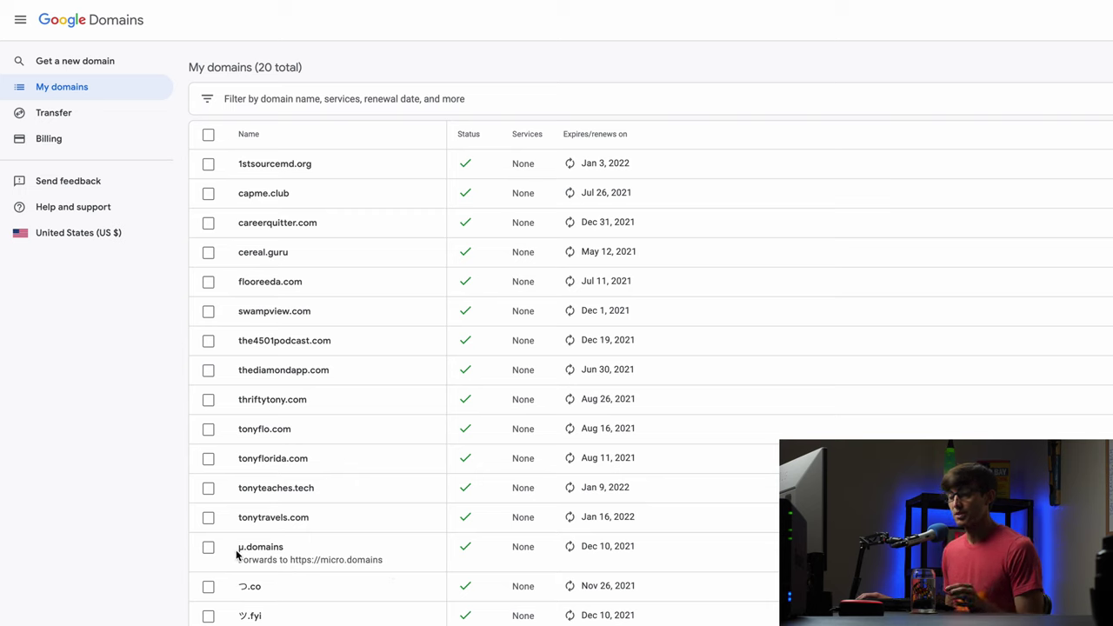
drag(243, 550, 285, 556)
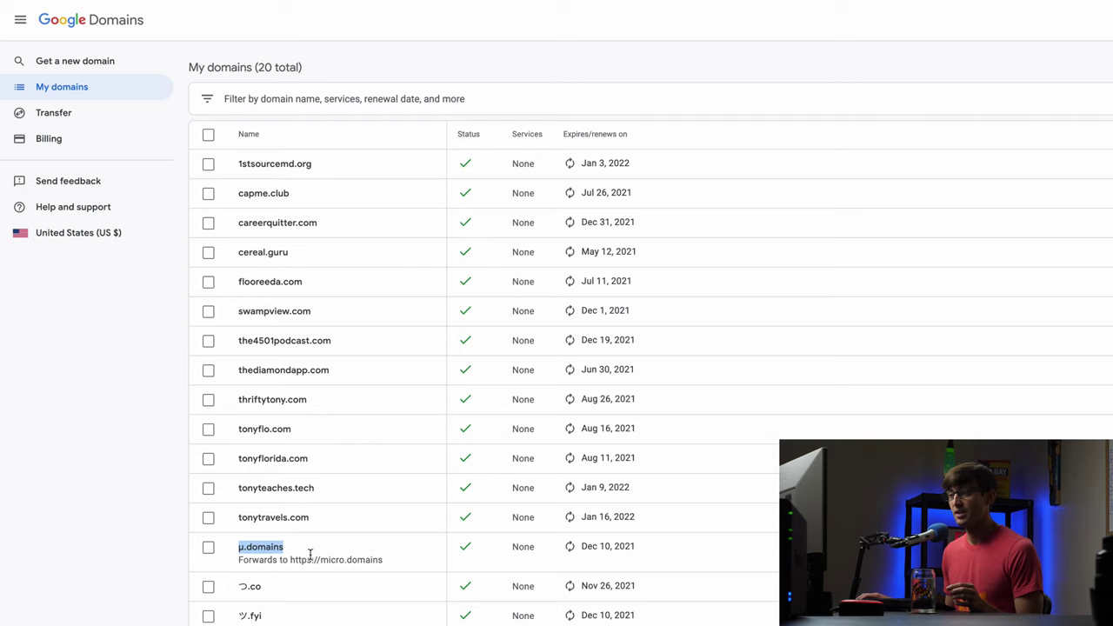
click(310, 554)
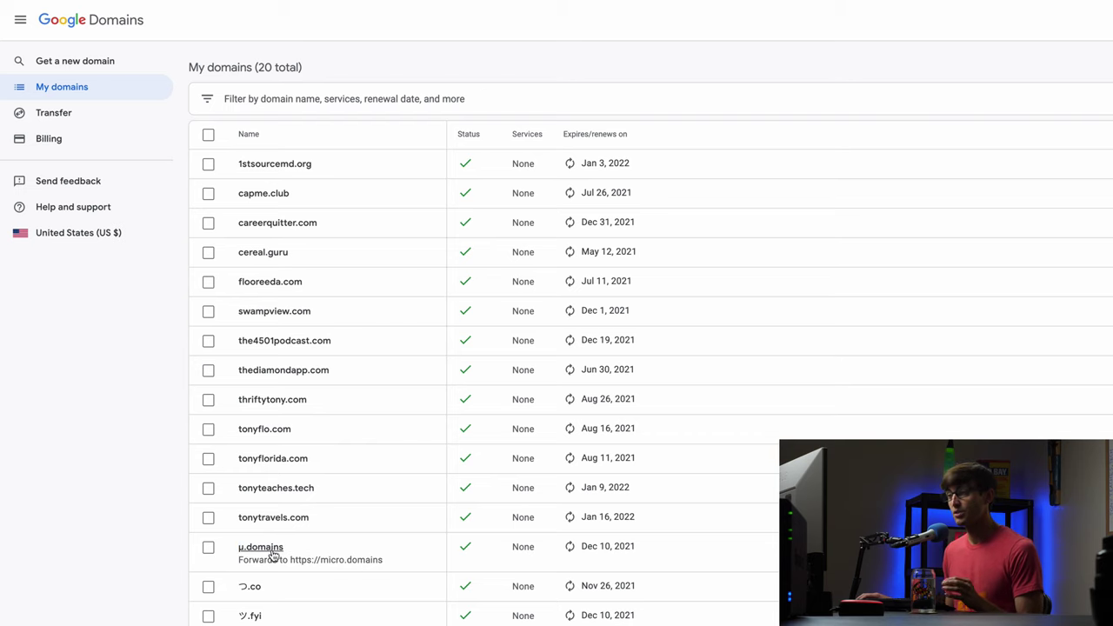
click(273, 552)
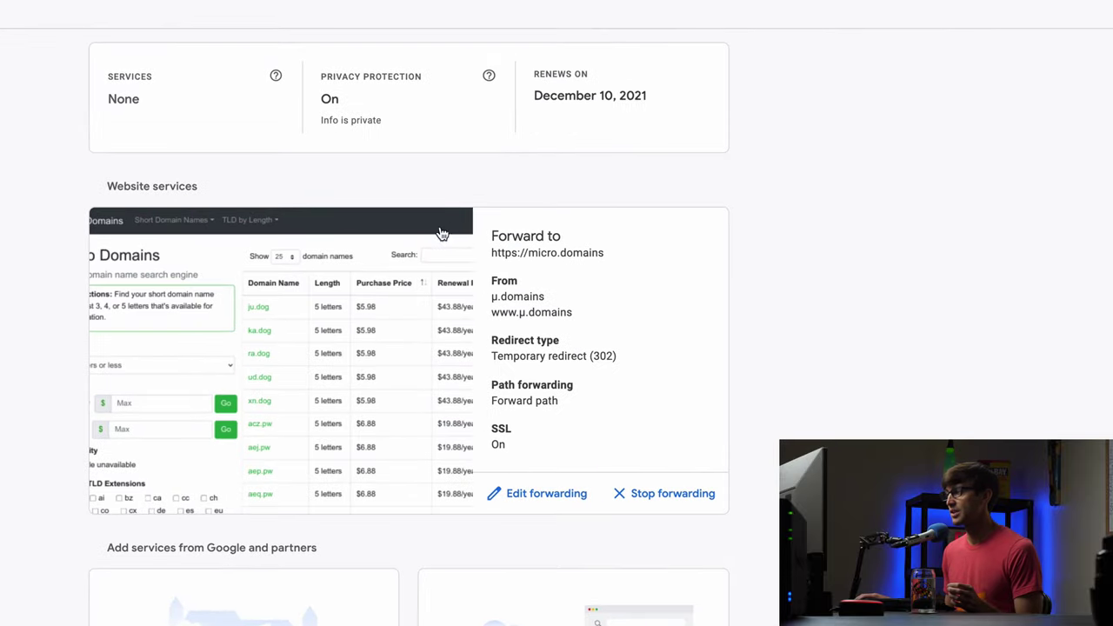
- Examine the forwarding details of µ.domains: its destination, both source addresses and the SSL setting
double_click(508, 297)
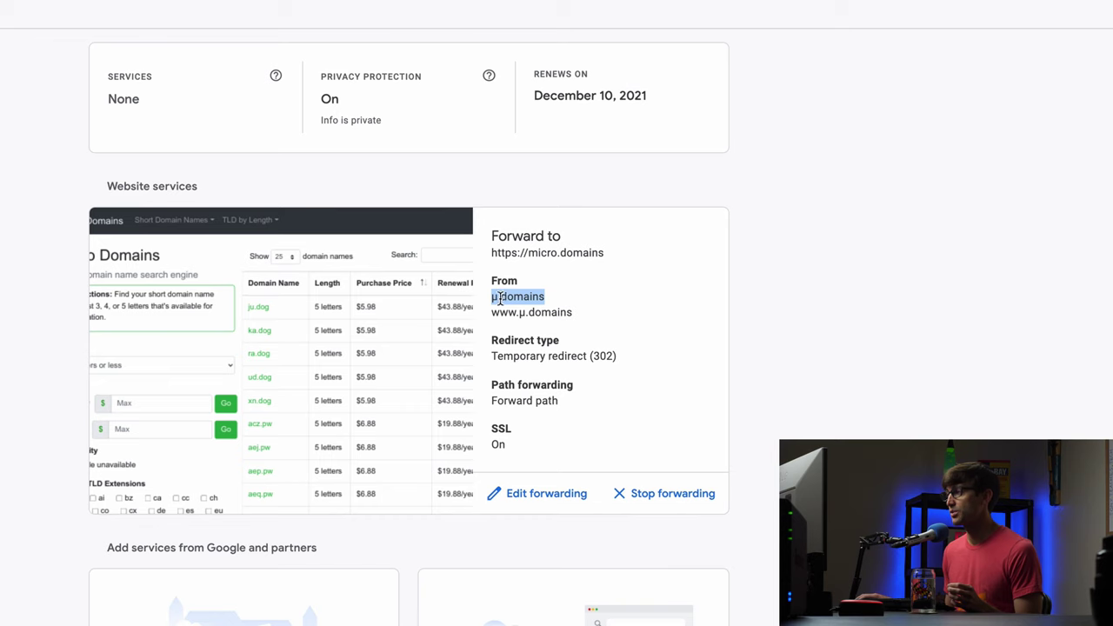
drag(500, 298, 493, 296)
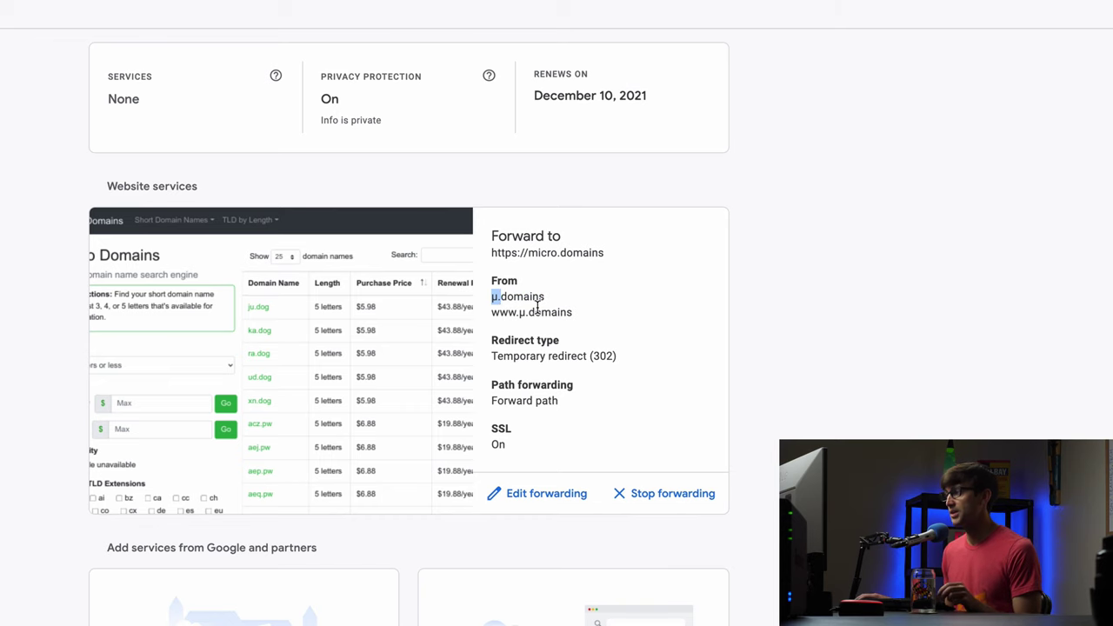
click(508, 315)
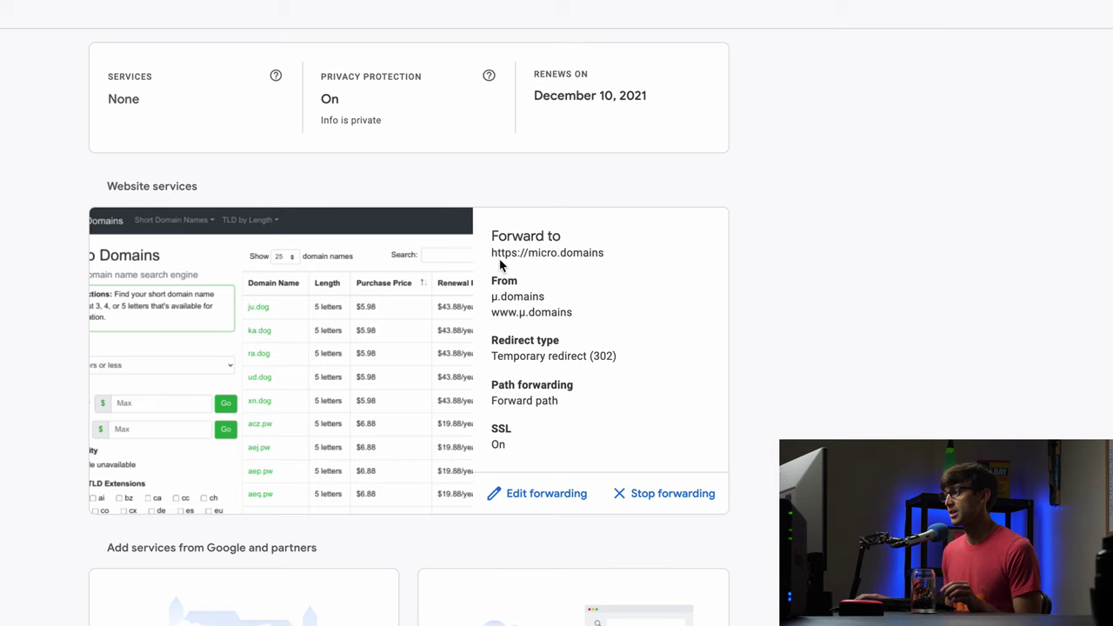
drag(492, 252, 605, 254)
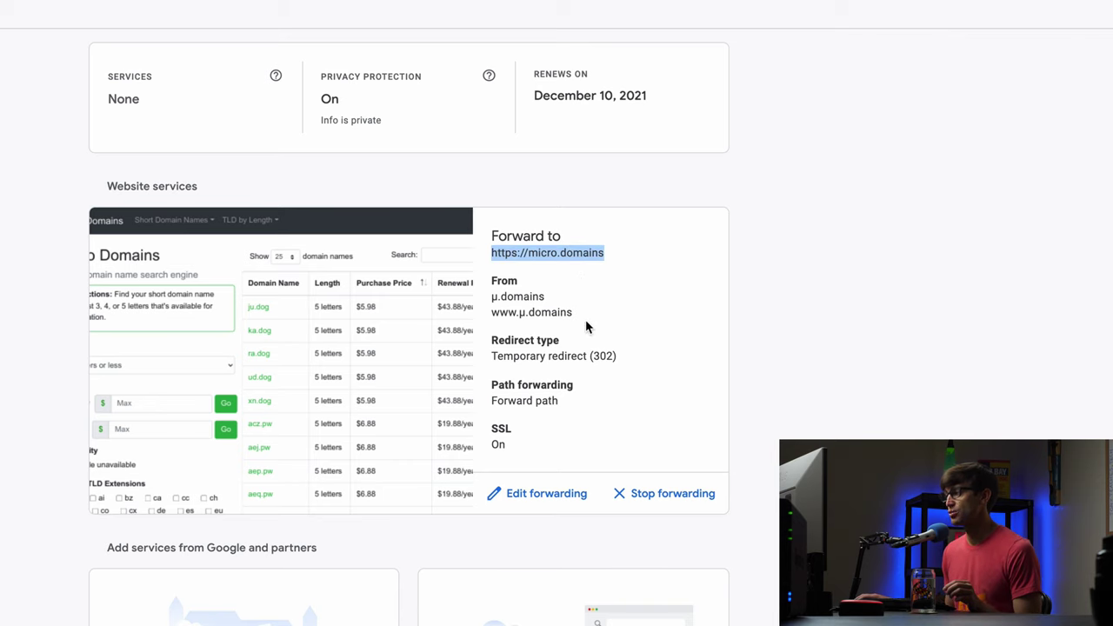
click(501, 442)
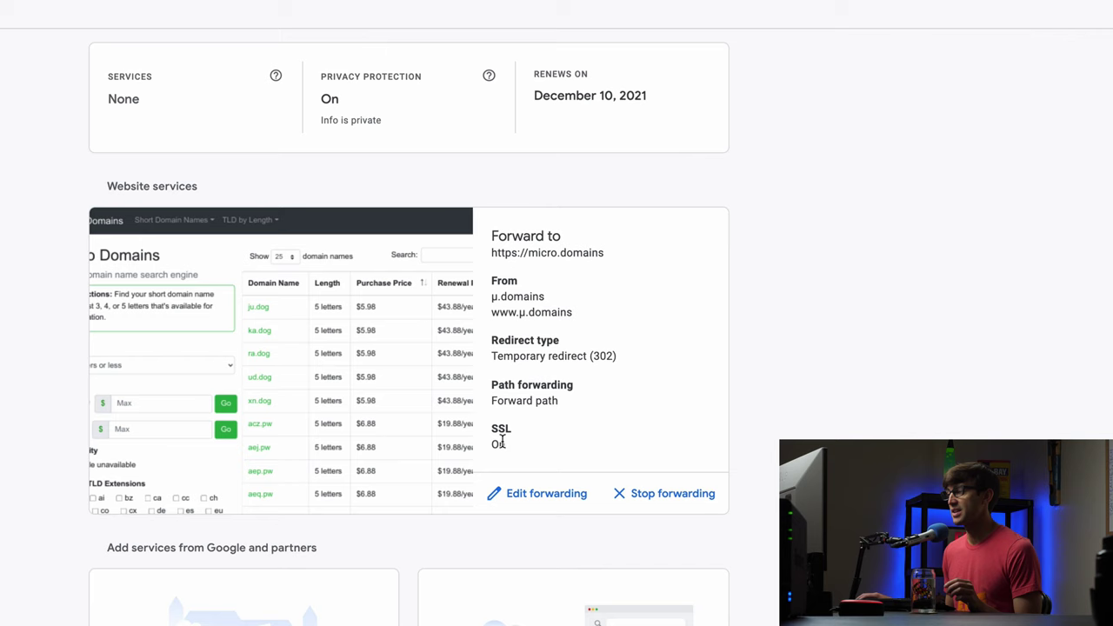
drag(501, 442, 490, 425)
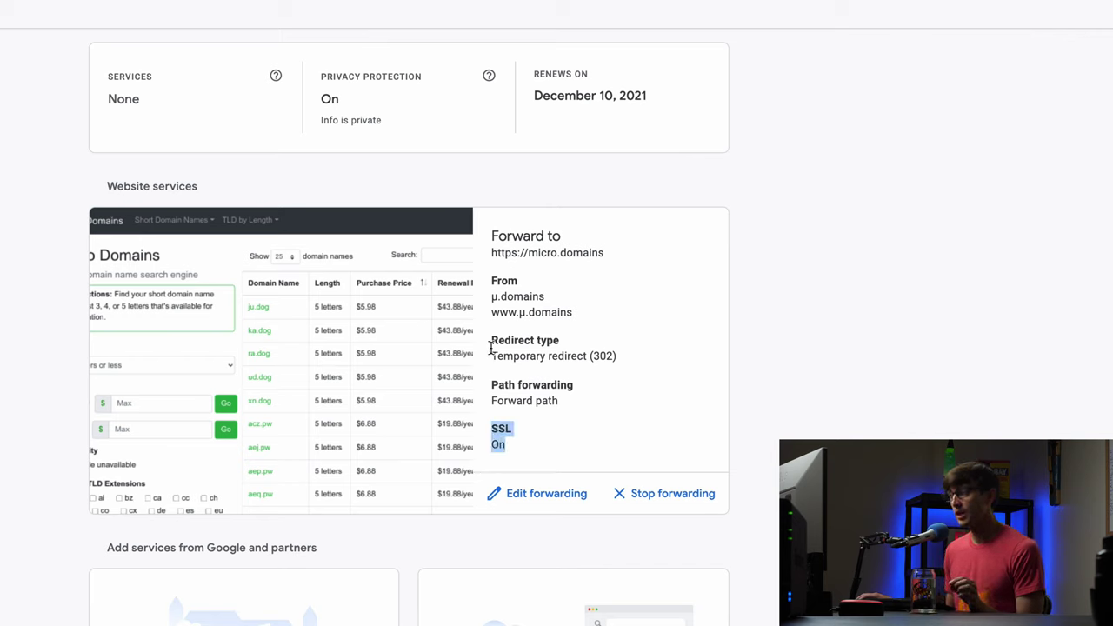
click(494, 298)
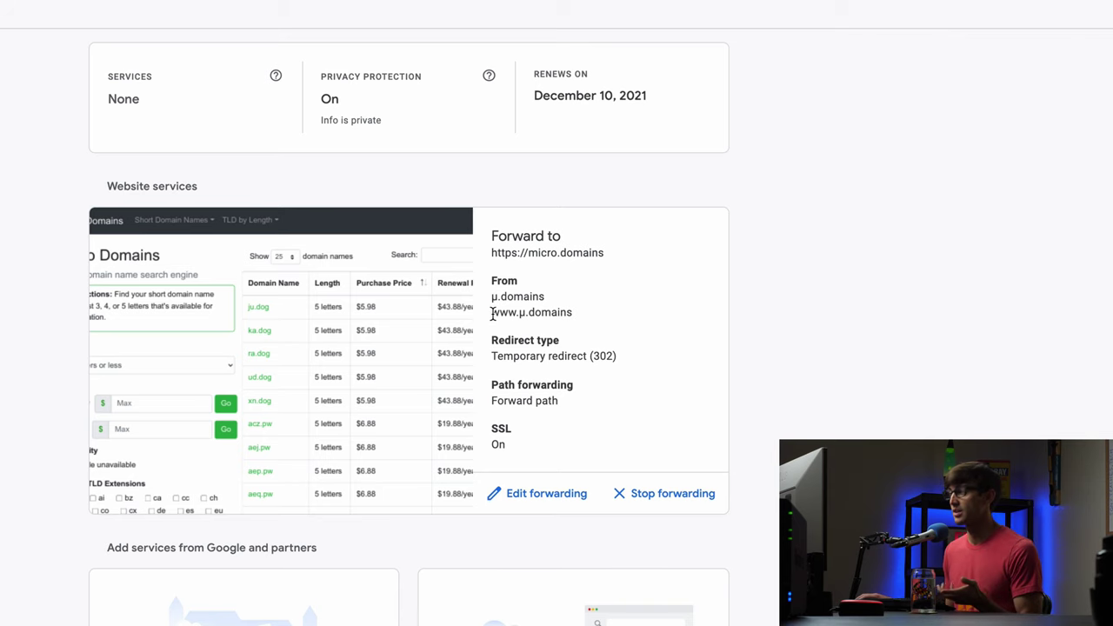
drag(492, 317, 574, 317)
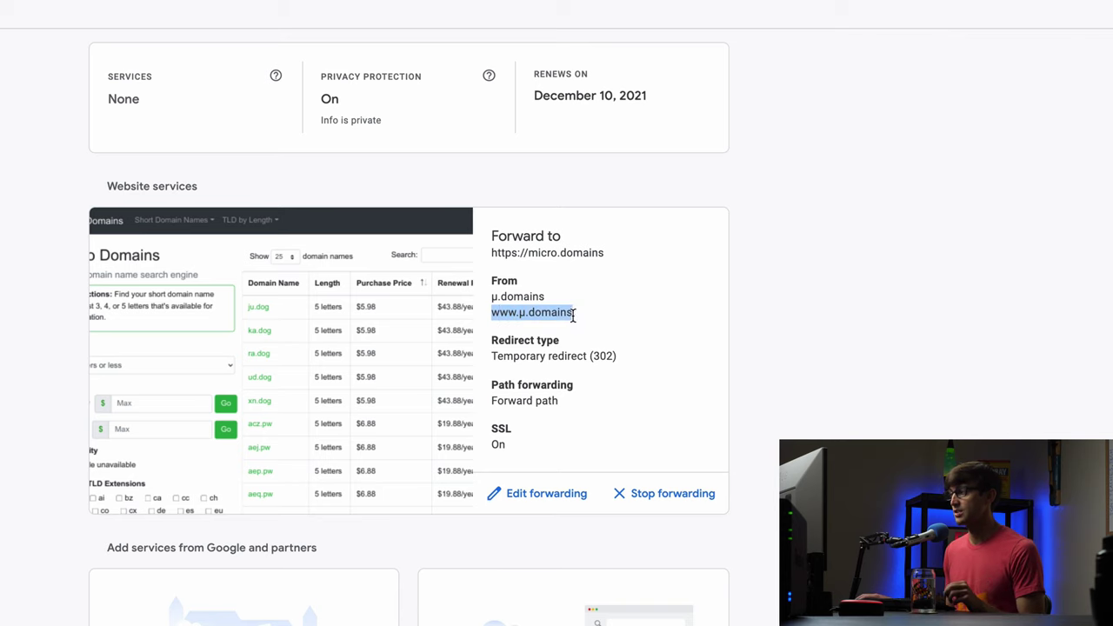
drag(595, 253, 561, 268)
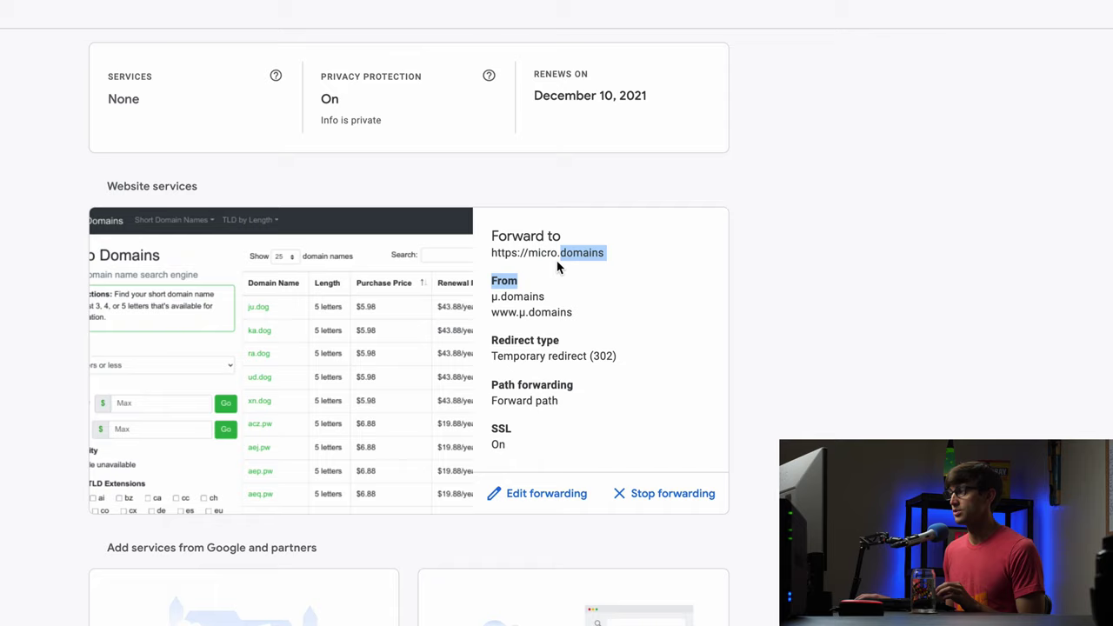
click(561, 304)
drag(602, 309, 525, 310)
key(cmd+c)
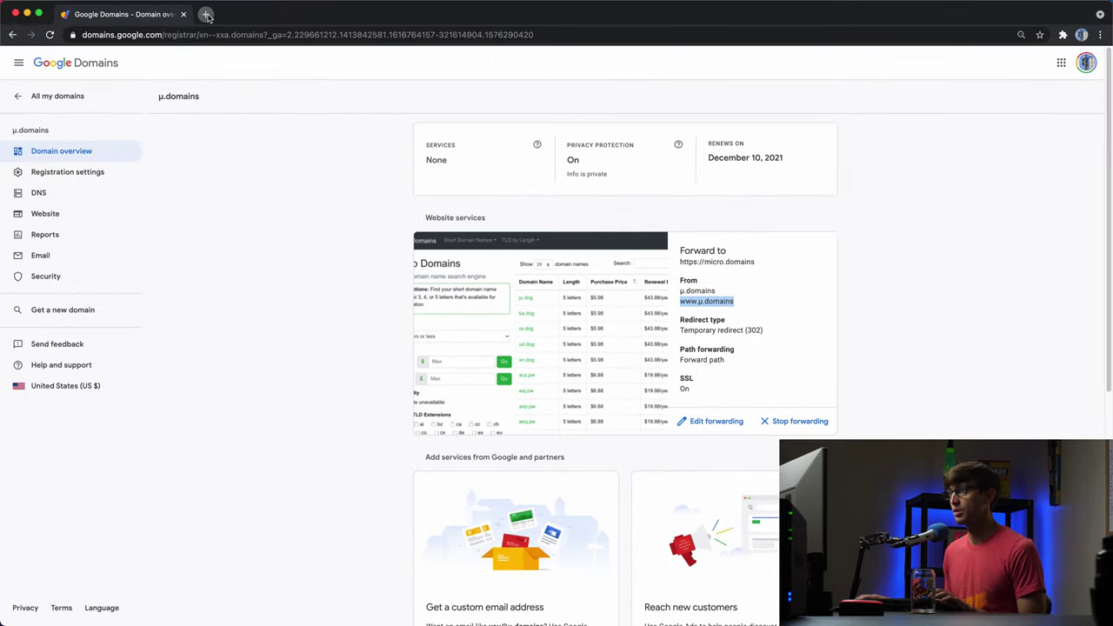
click(205, 13)
key(cmd+v)
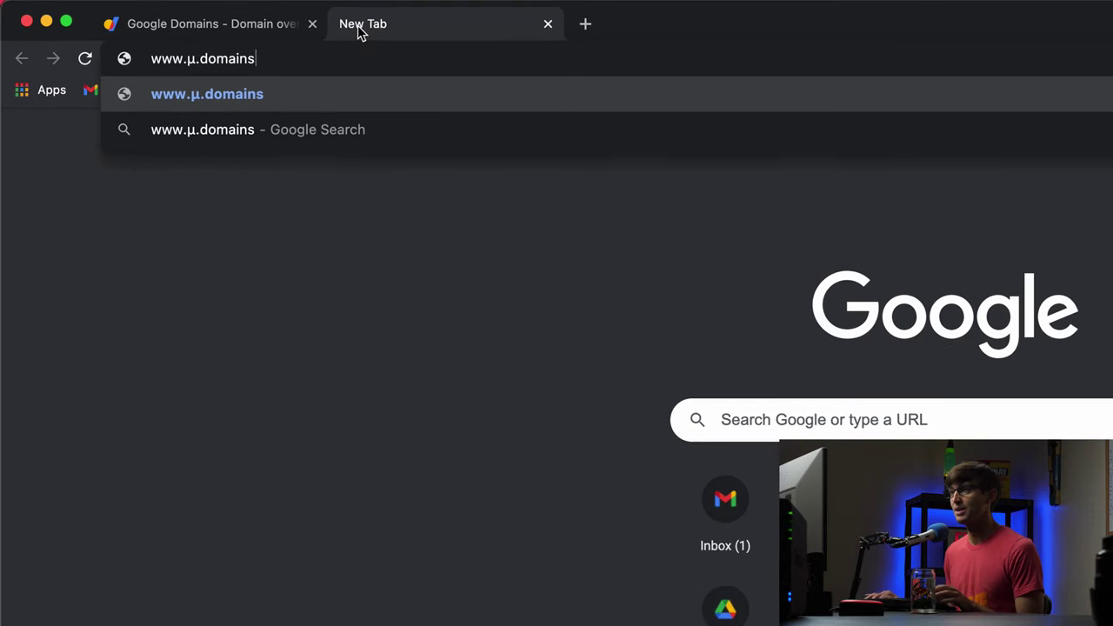
key(Return)
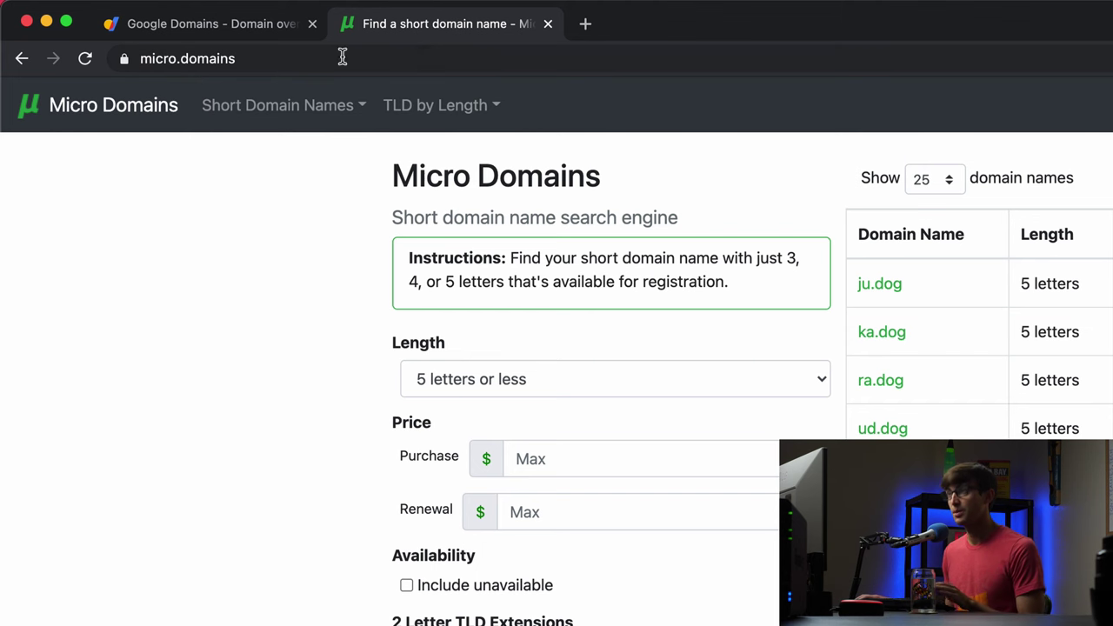
click(425, 54)
text(https:/)
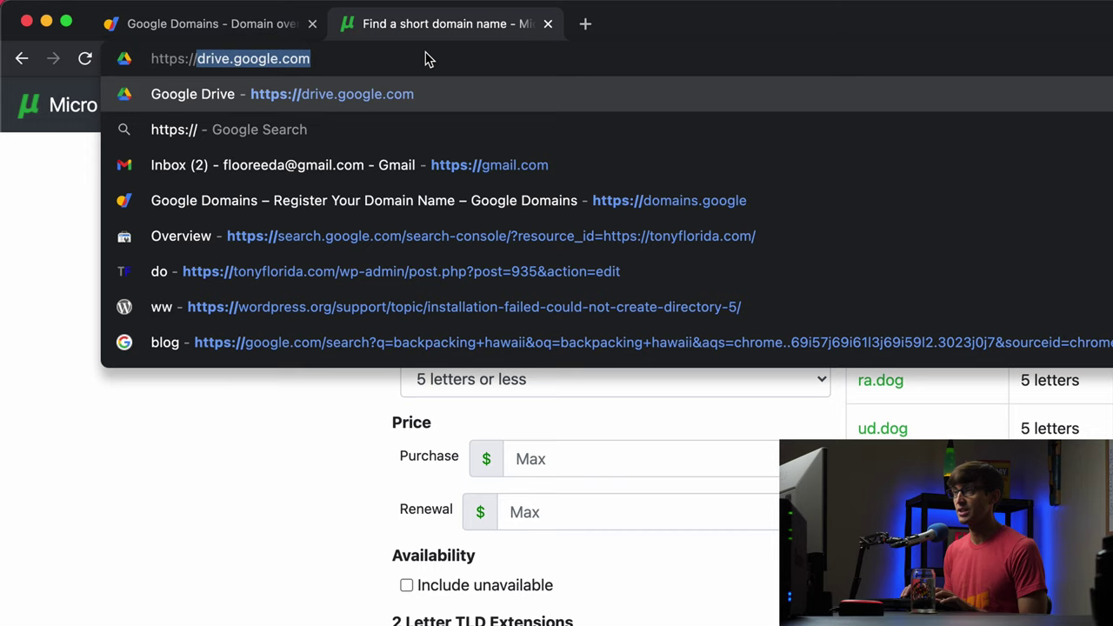
text(/www.µ.domains)
double_click(207, 58)
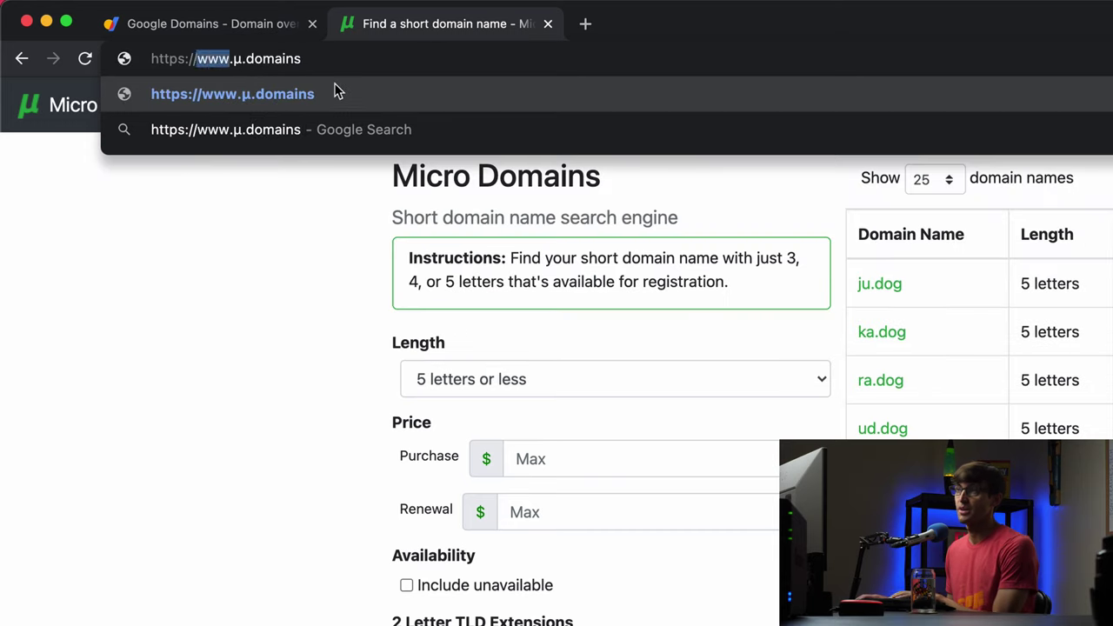
key(BackSpace)
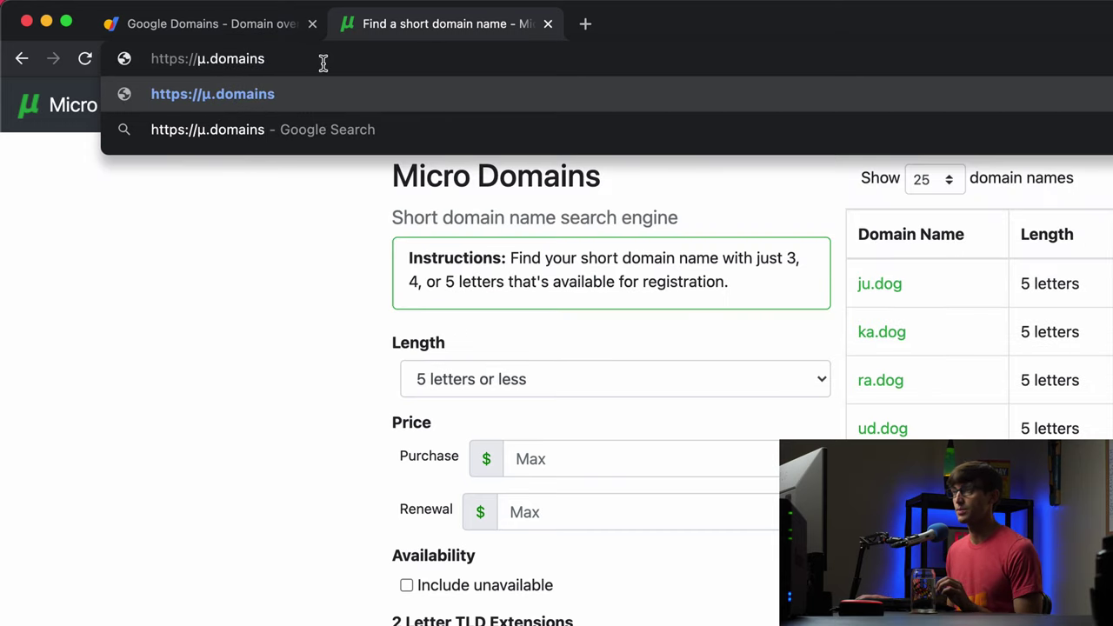
key(Return)
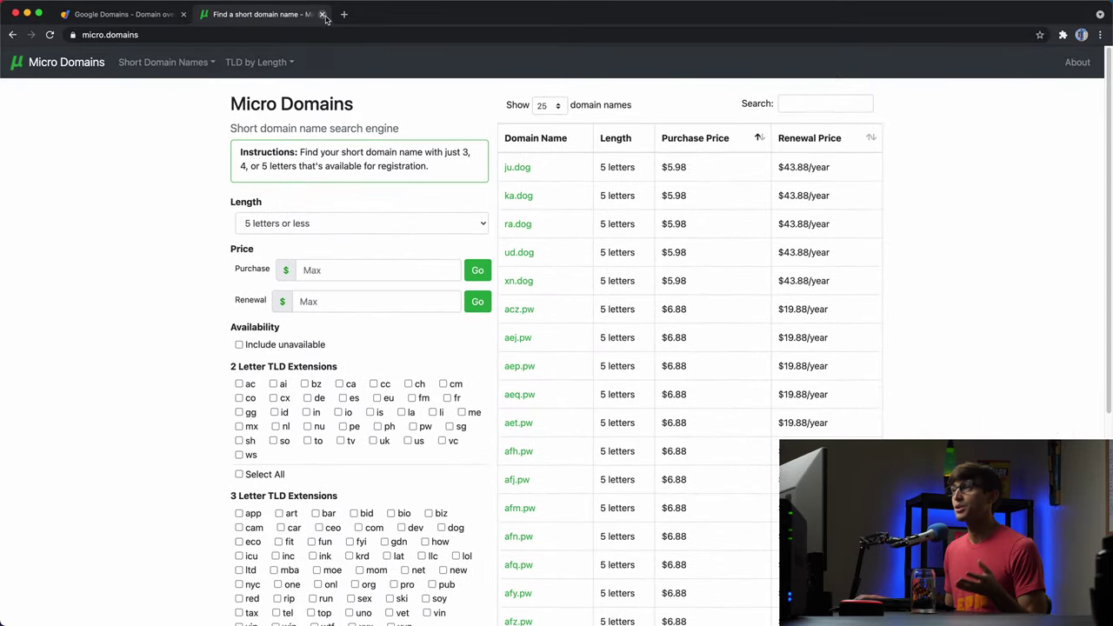
click(324, 16)
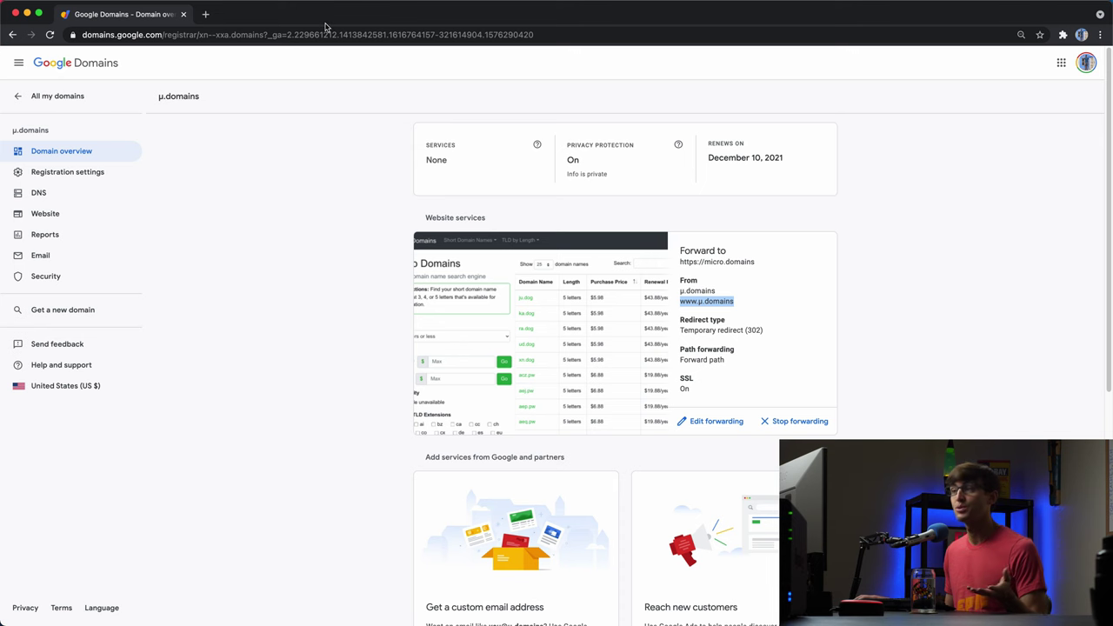
- Start forwarding capme.club to an existing webpage, with tonyflorida.com/category/swimming/ as the destination URL
click(84, 103)
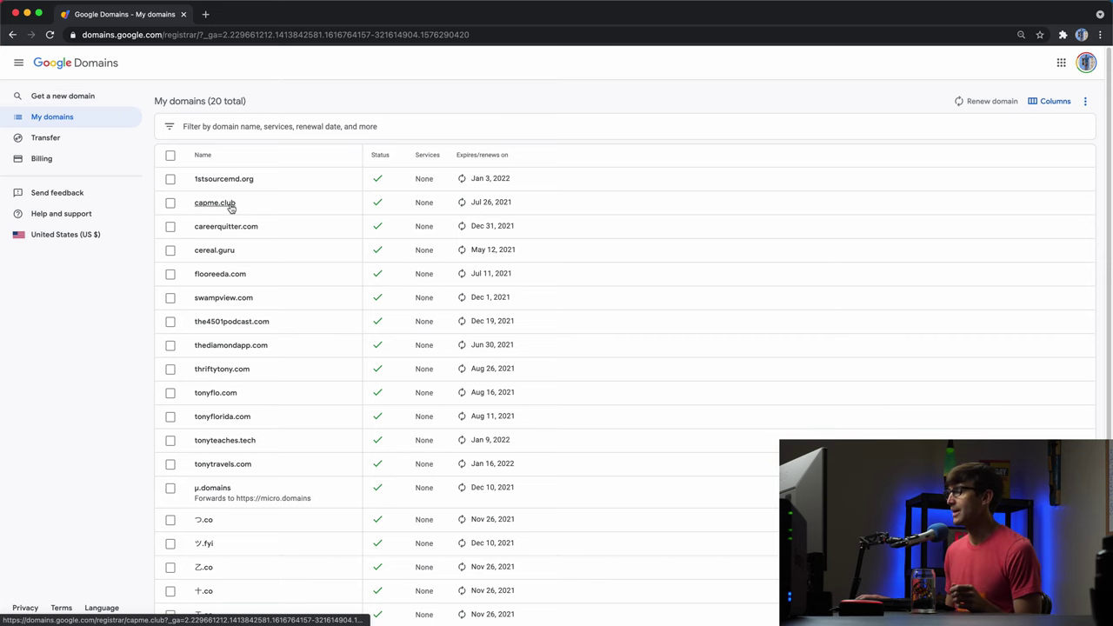
click(231, 205)
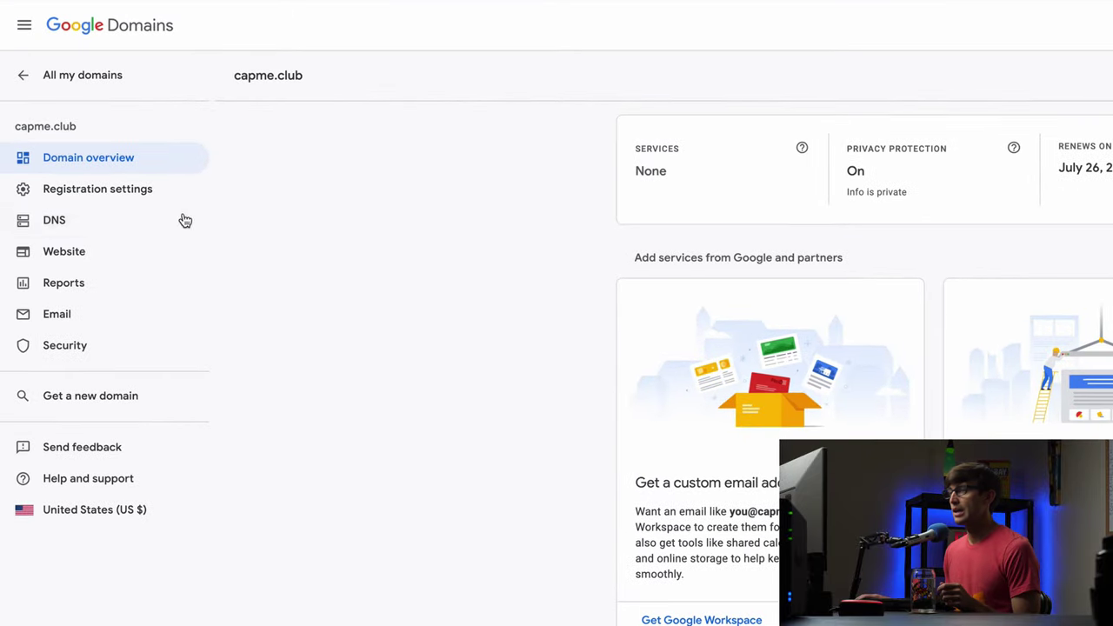
click(107, 261)
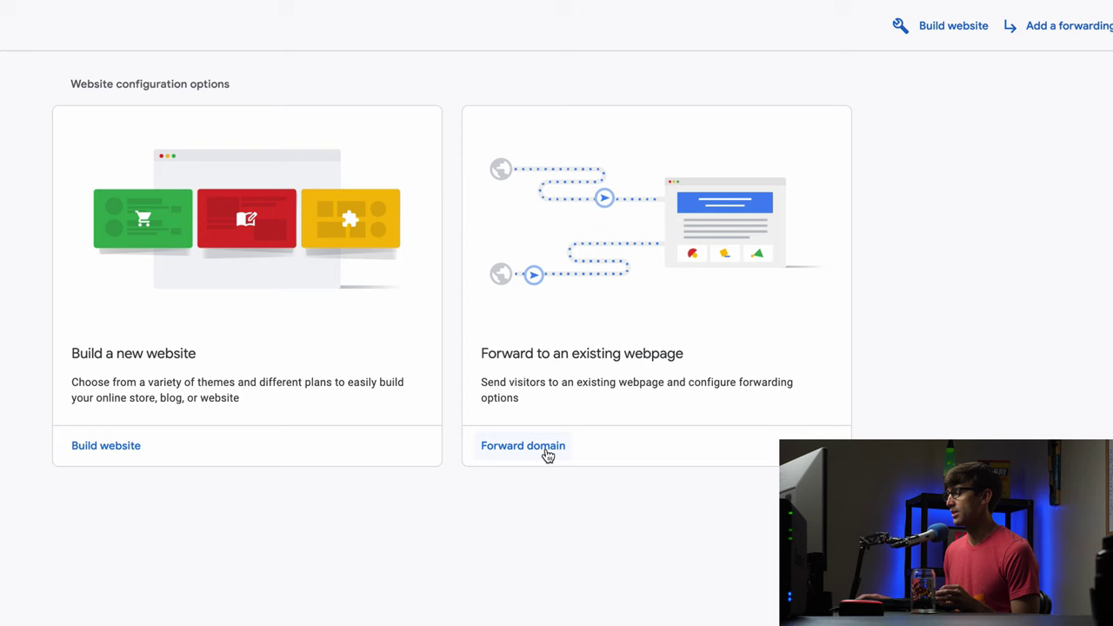
click(545, 449)
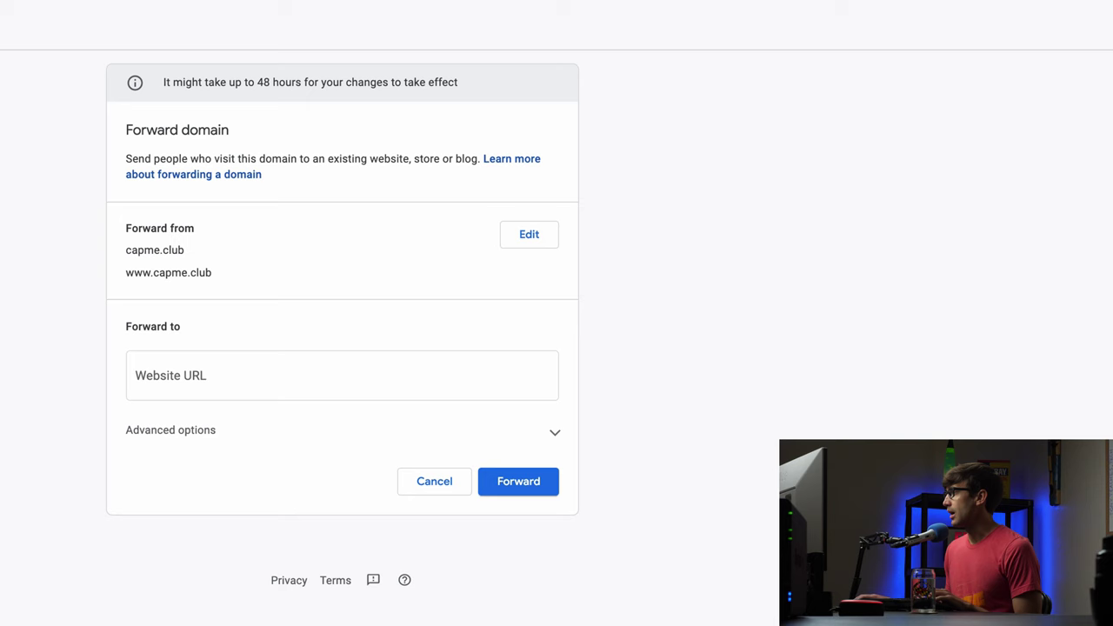
click(209, 376)
text(tonyflorida.com/category/swimming/)
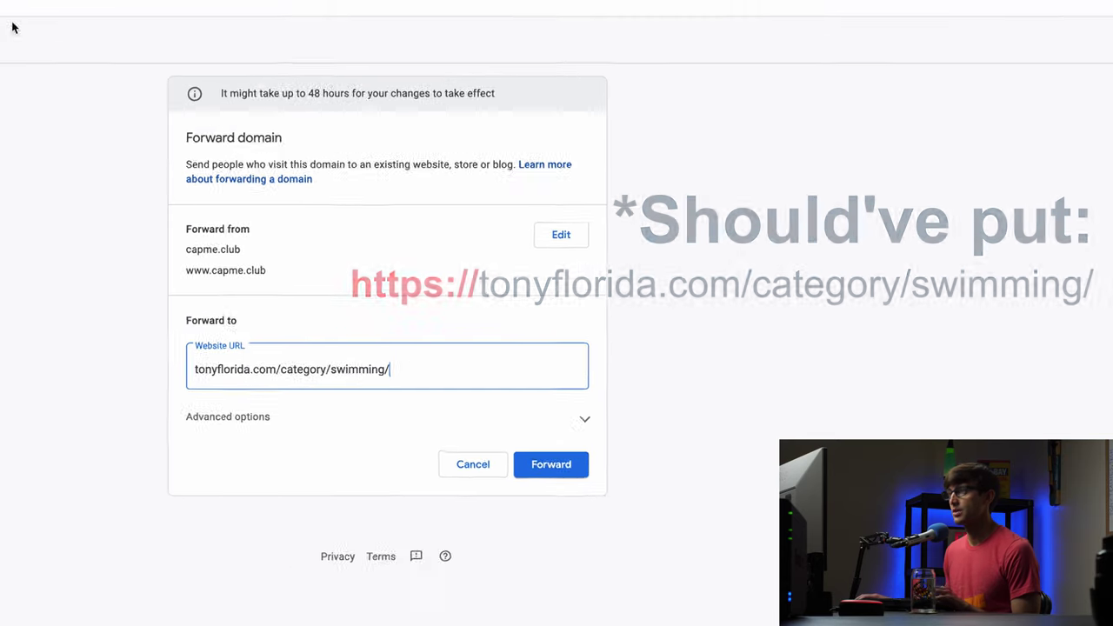
- Check the destination page tonyflorida.com/category/swimming/ in a separate browser tab, and close it again
key(super+t)
text(tonyflorida.com/category/swimming/)
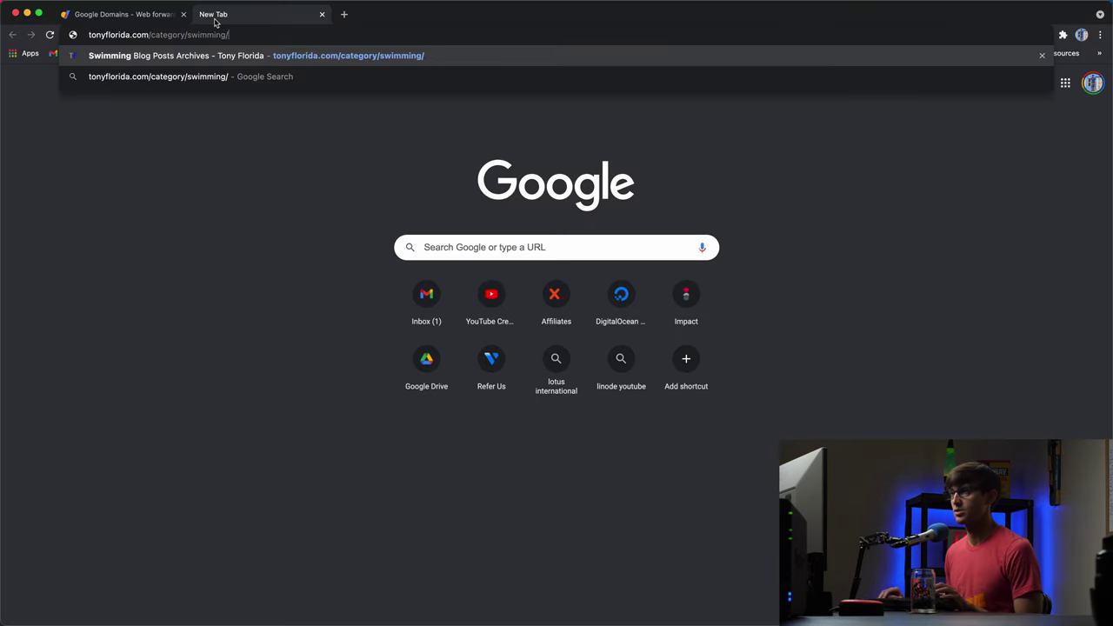
key(Return)
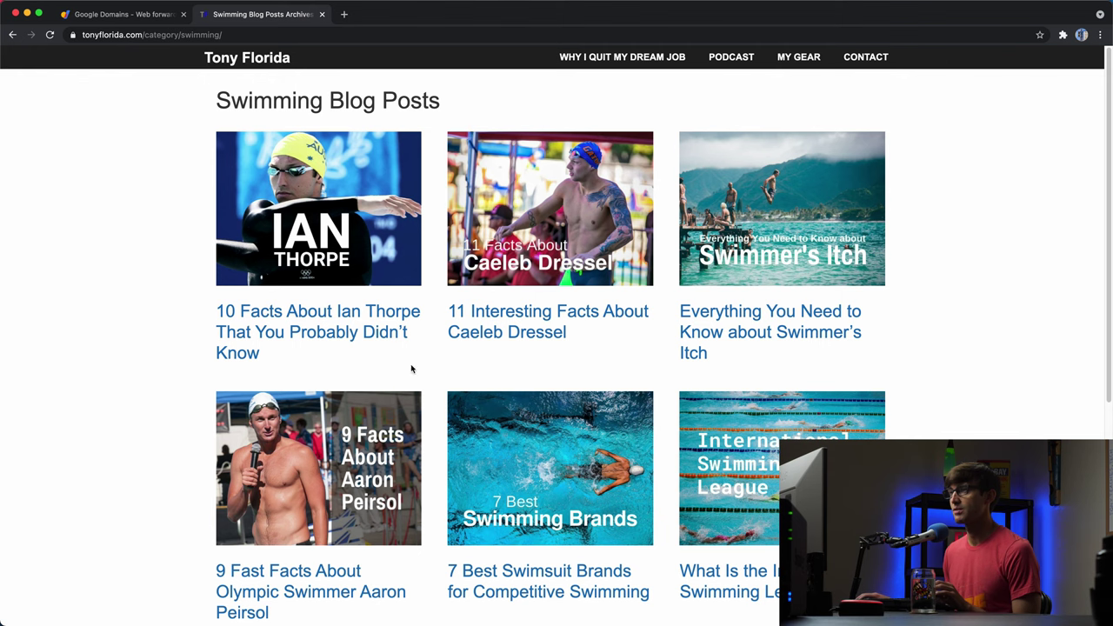
click(322, 14)
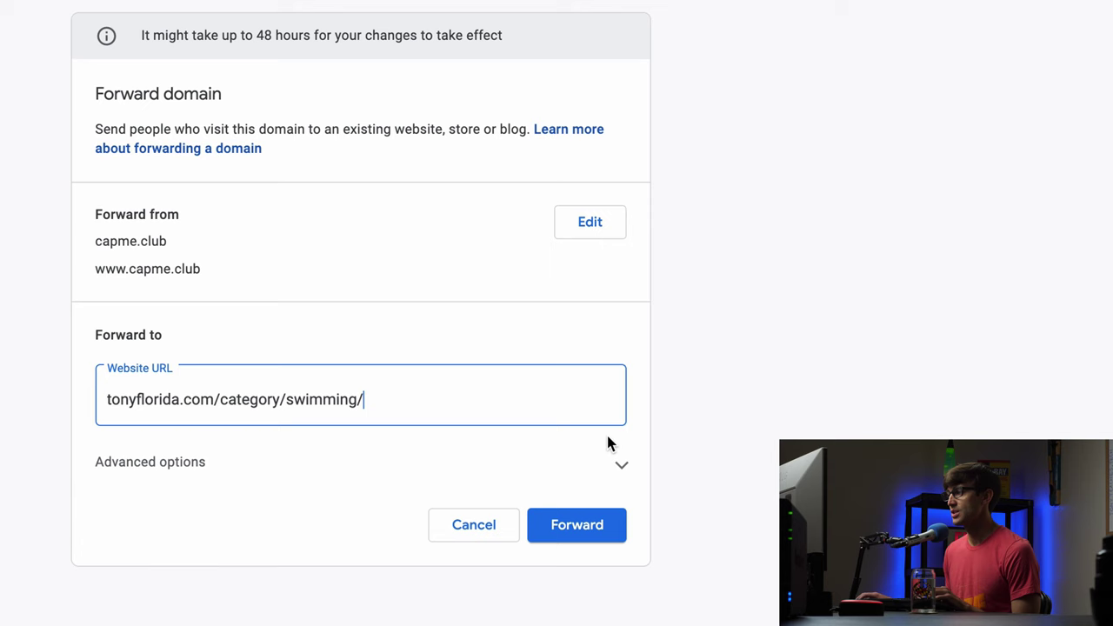
- Set the redirect type to Permanent redirect (301) in the advanced forwarding options
click(619, 465)
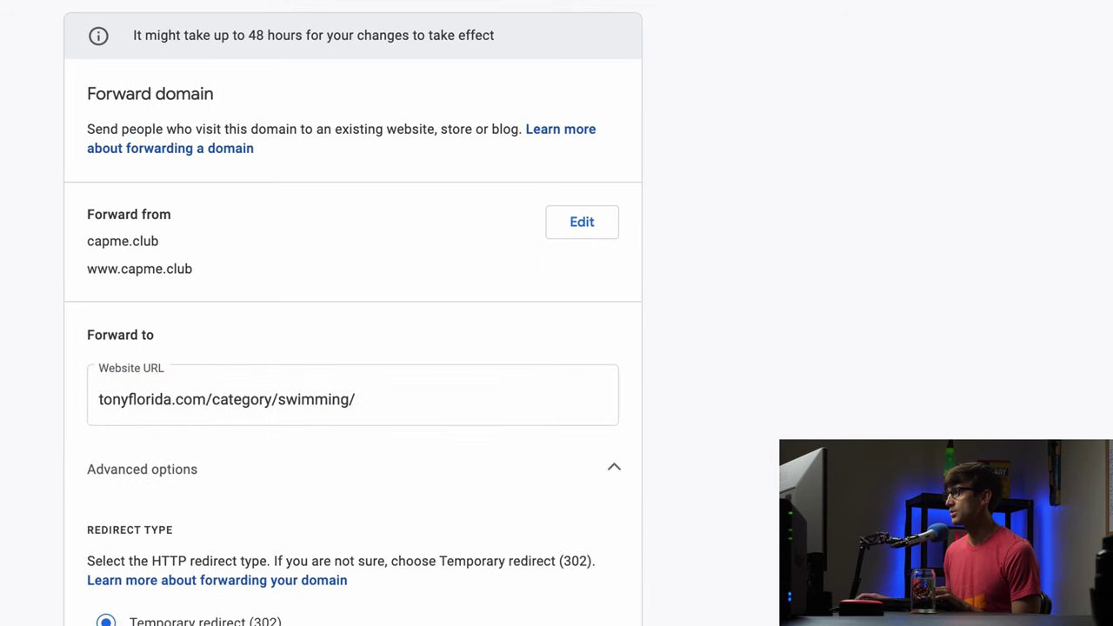
scroll(354, 313, down, 4)
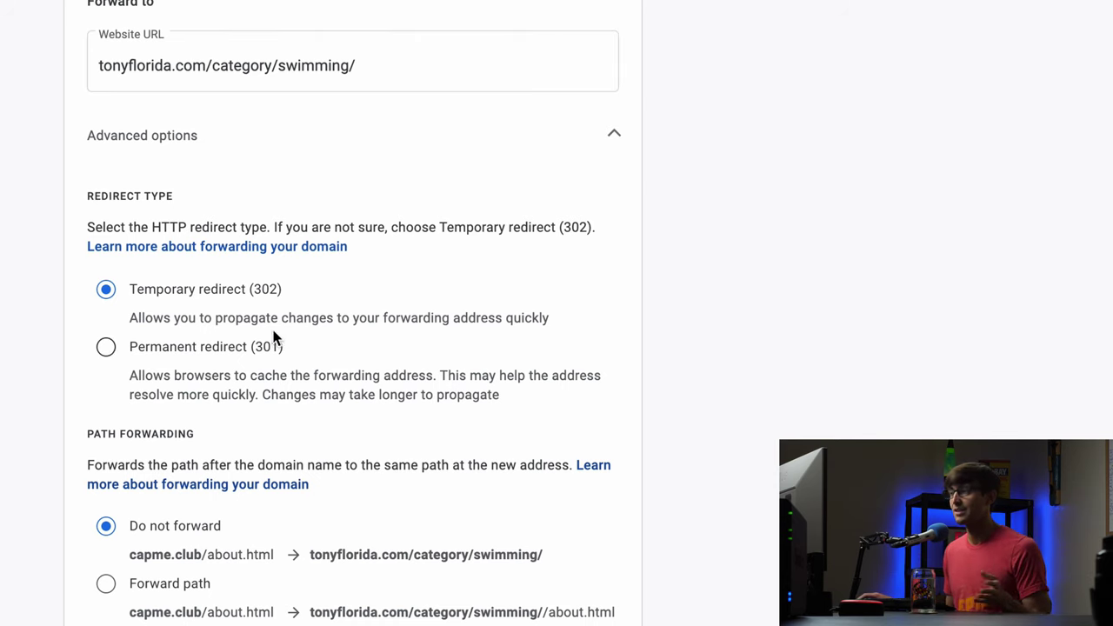
click(116, 354)
scroll(405, 370, down, 2)
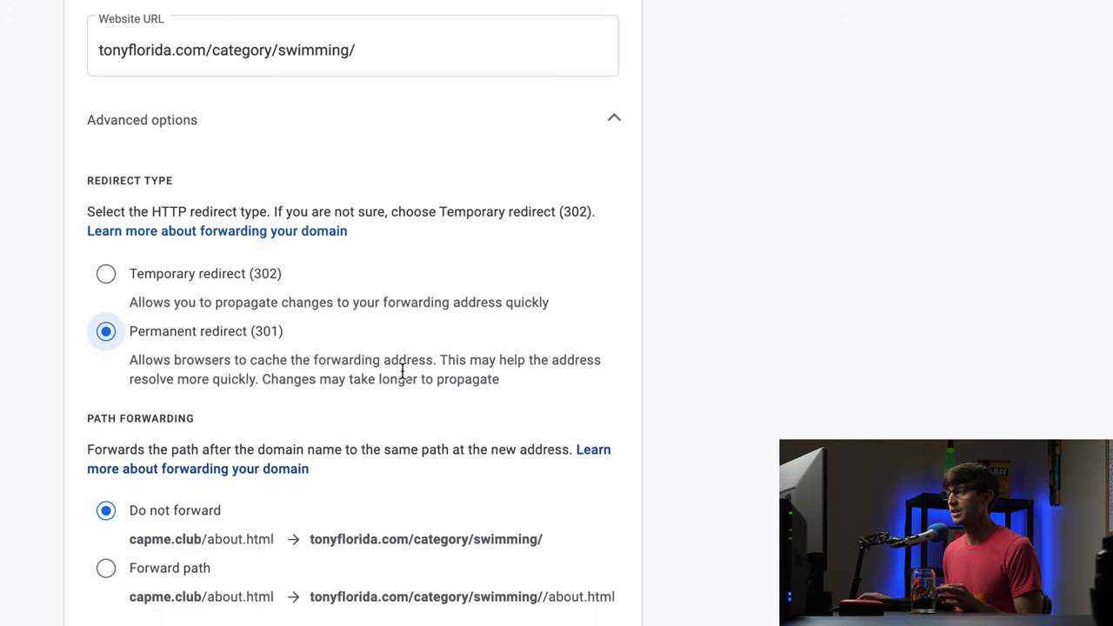
- Review the path forwarding choices, comparing the Do not forward and Forward path examples with the forwarding source and destination
scroll(452, 380, down, 4)
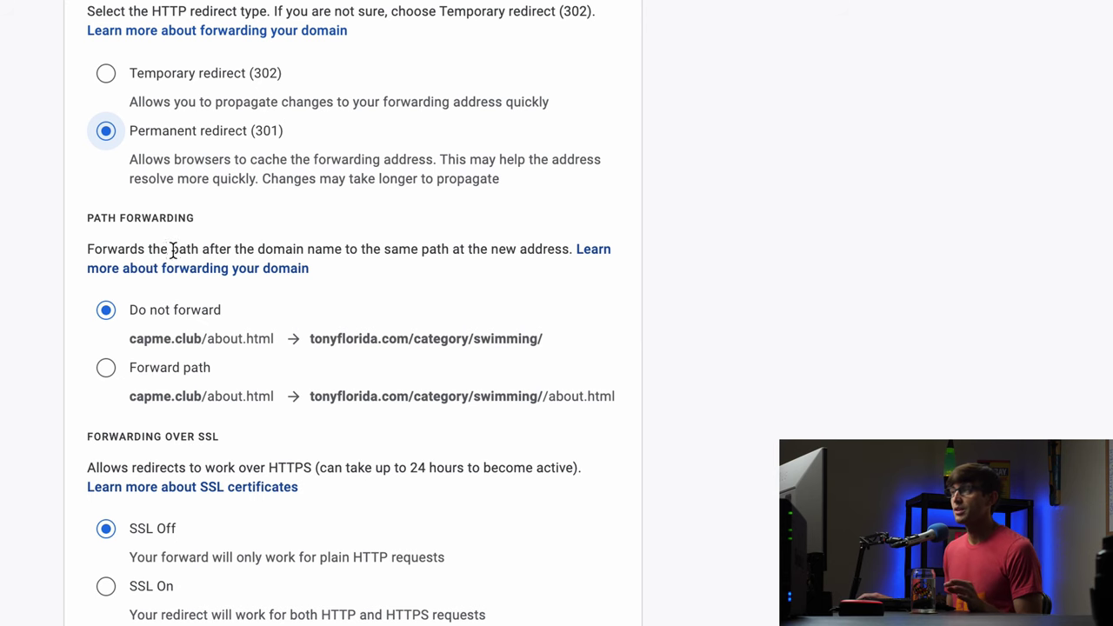
scroll(170, 250, up, 5)
scroll(174, 256, up, 1)
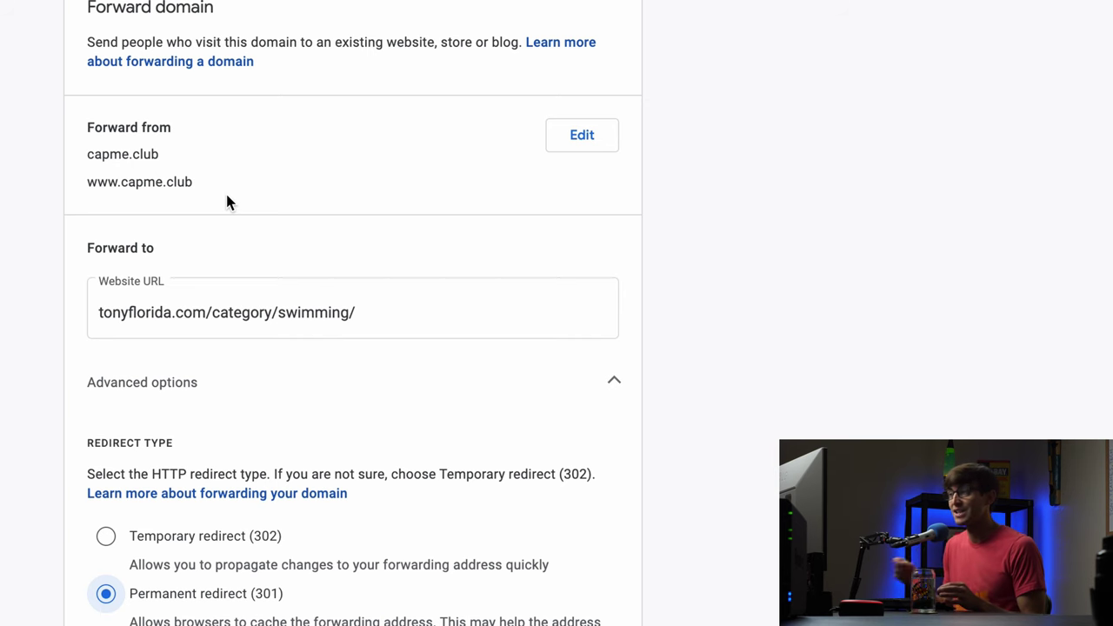
scroll(253, 247, down, 4)
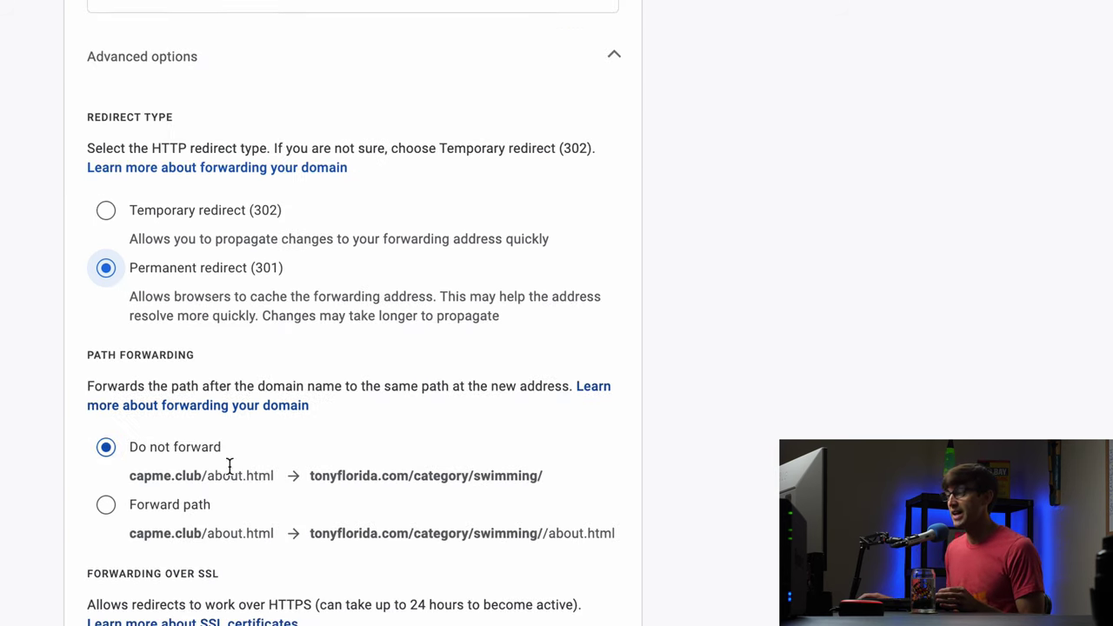
double_click(574, 525)
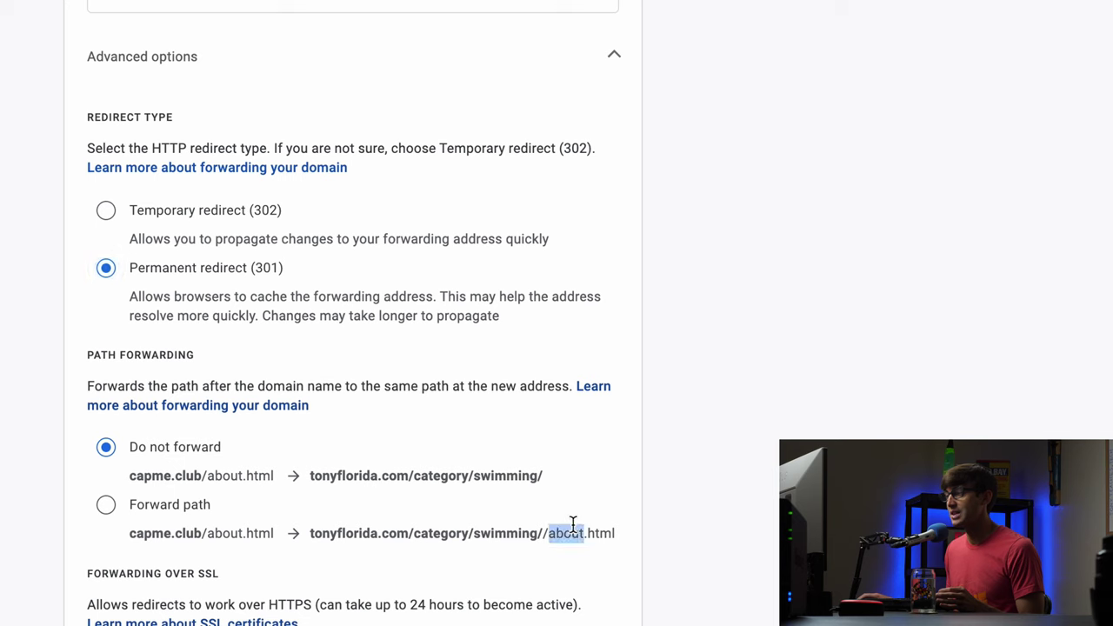
drag(573, 525, 601, 530)
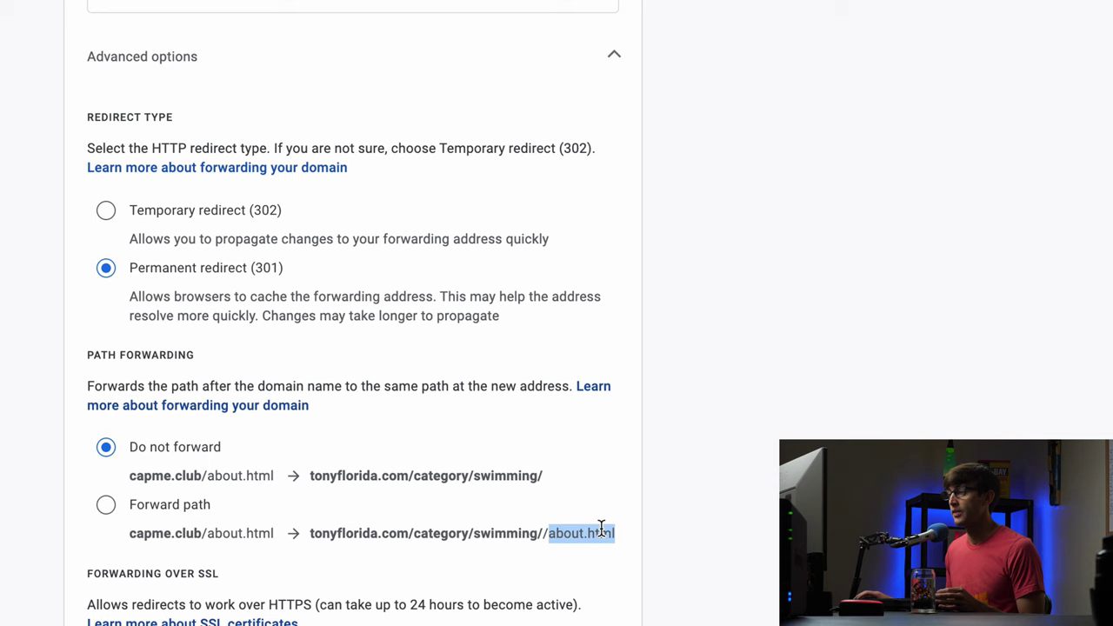
click(665, 448)
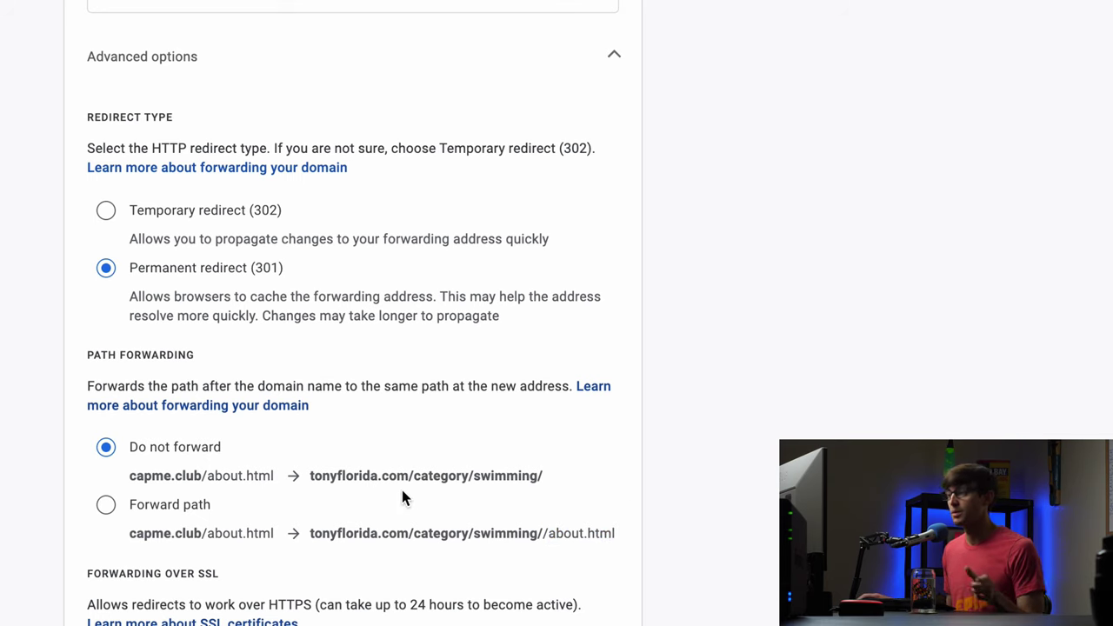
- Turn SSL on for the capme.club forwarding and submit the forwarding setup
scroll(470, 459, down, 3)
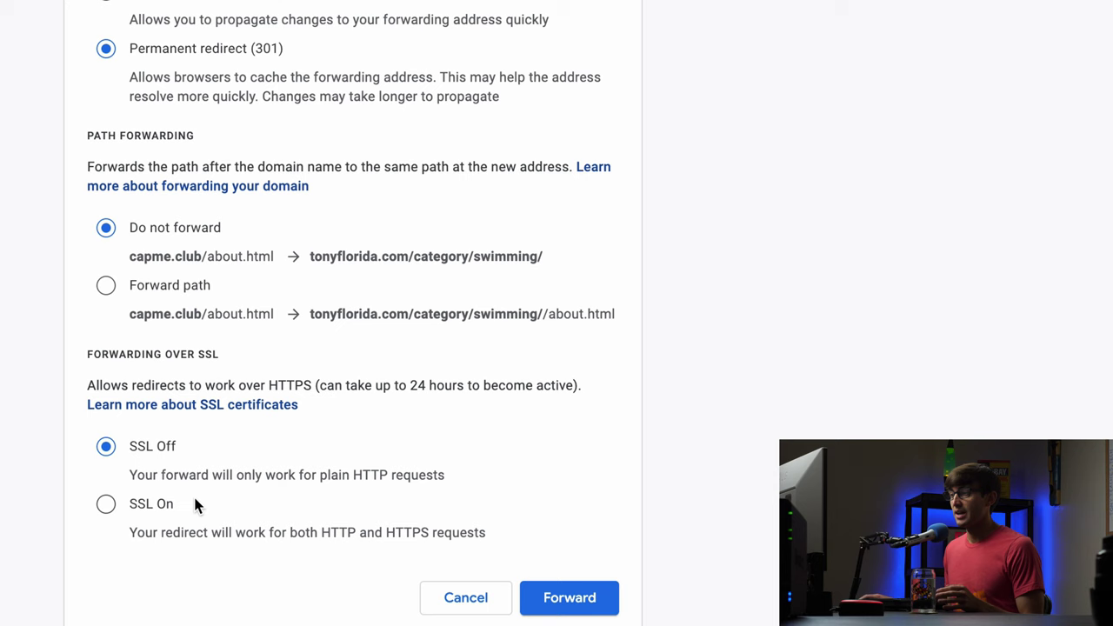
click(145, 503)
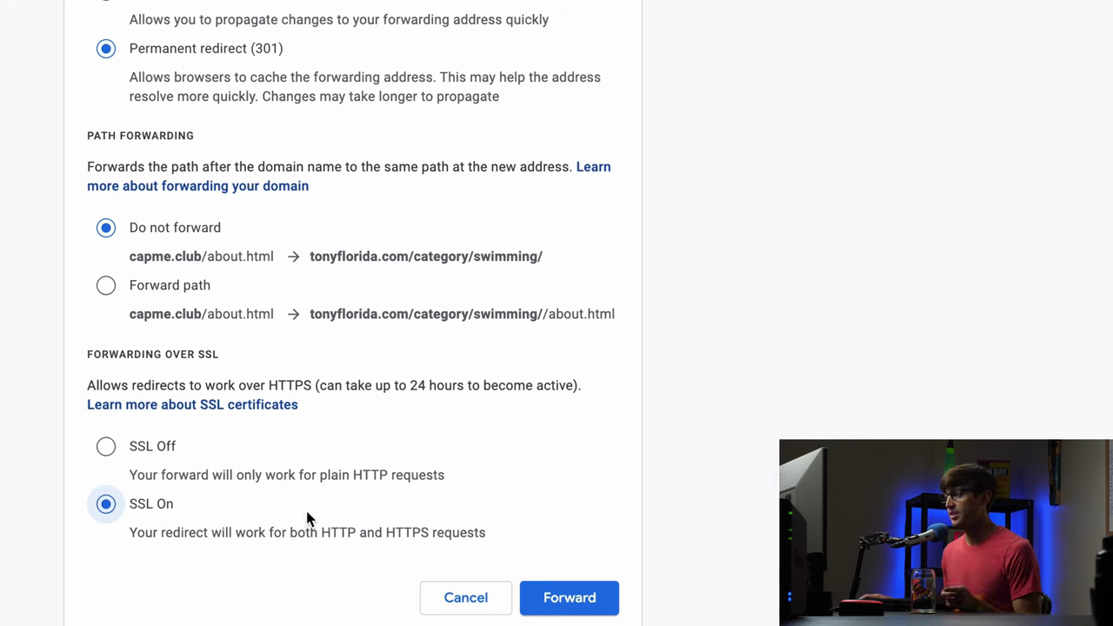
click(572, 603)
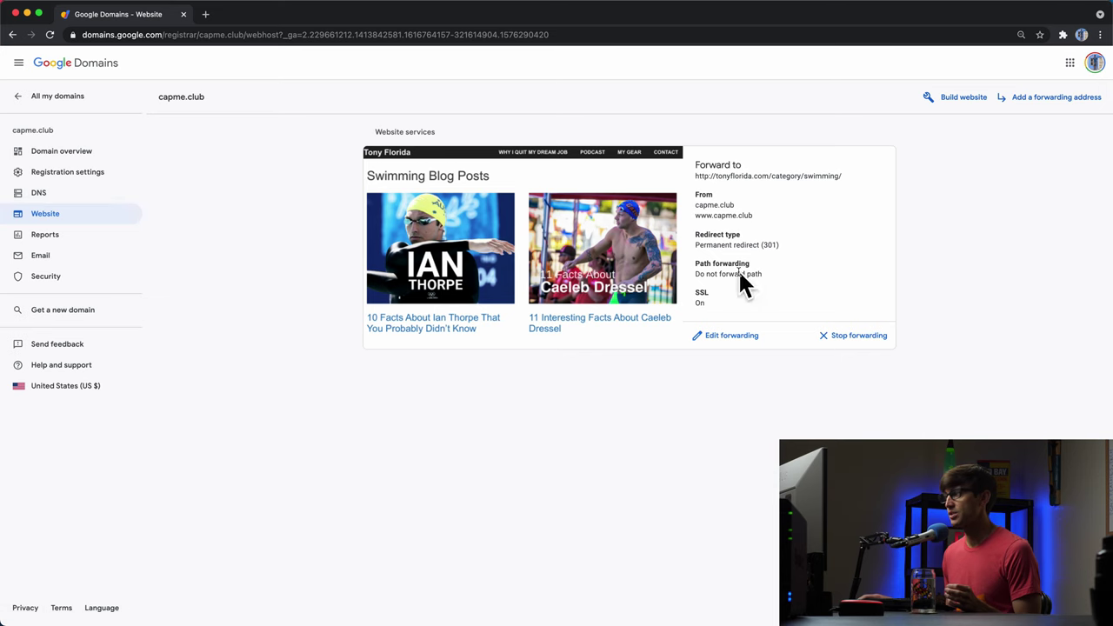
- Open the DNS settings of capme.club and check the Domain forward entry under Synthetic records
click(95, 193)
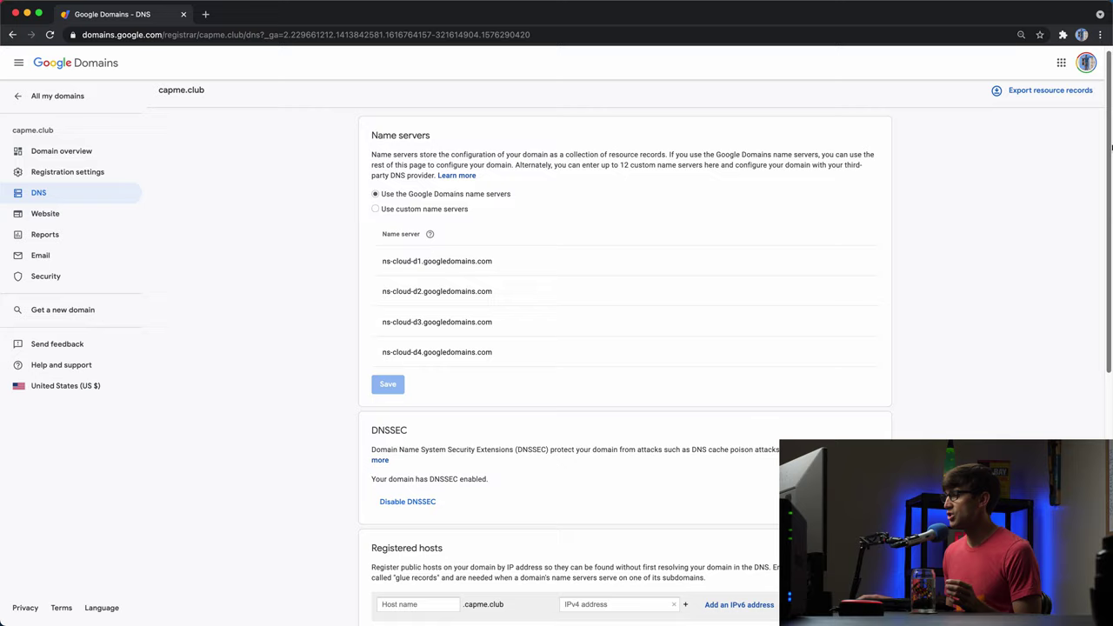
drag(1111, 148, 1094, 361)
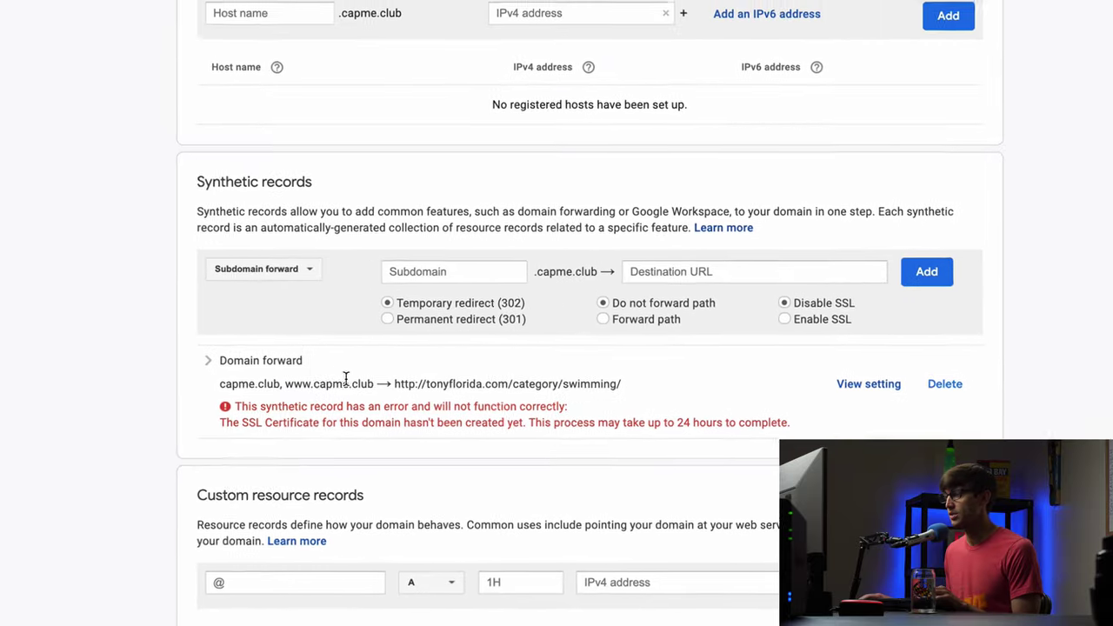
drag(185, 361, 209, 361)
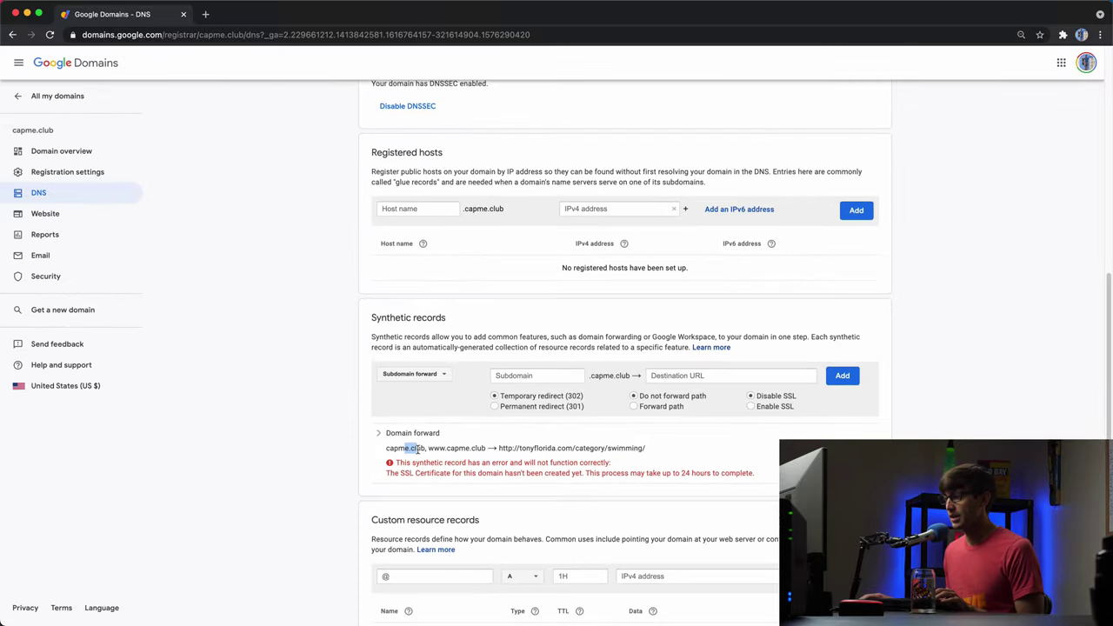
- Copy capme.club from the Domain forward record, test it in a separate browser tab, and close the test page
drag(418, 450, 388, 450)
key(super+c)
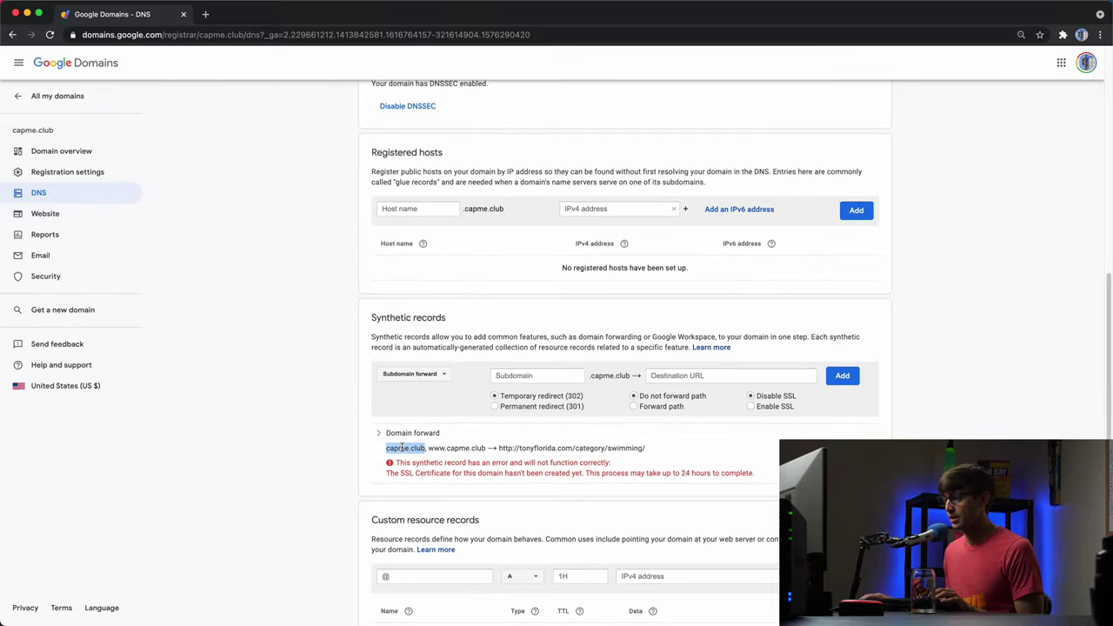
click(206, 15)
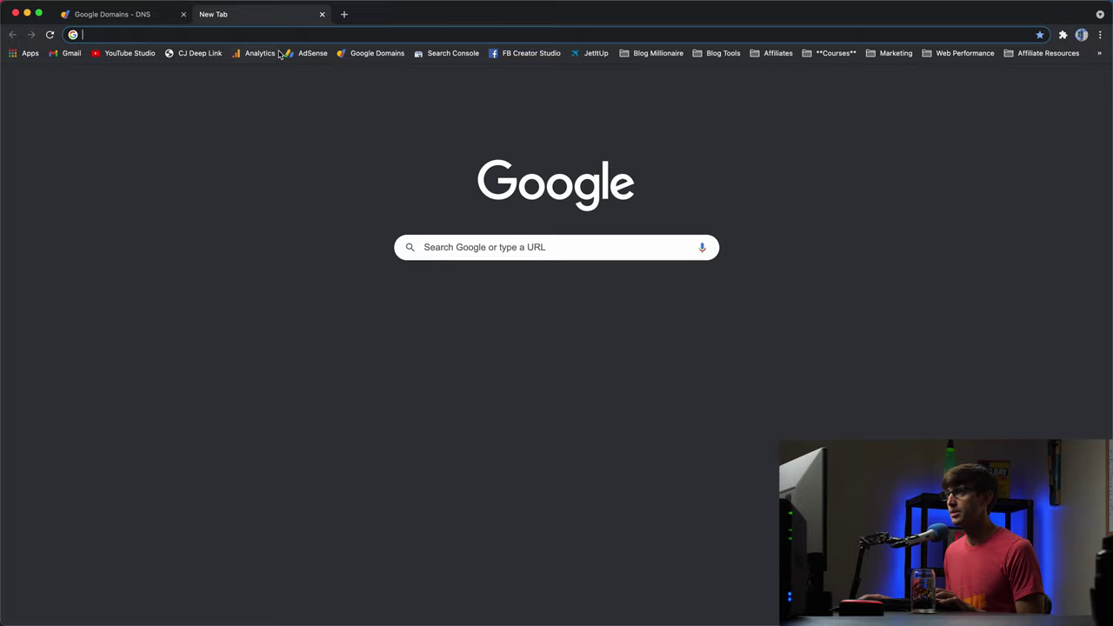
key(super+v)
key(Return)
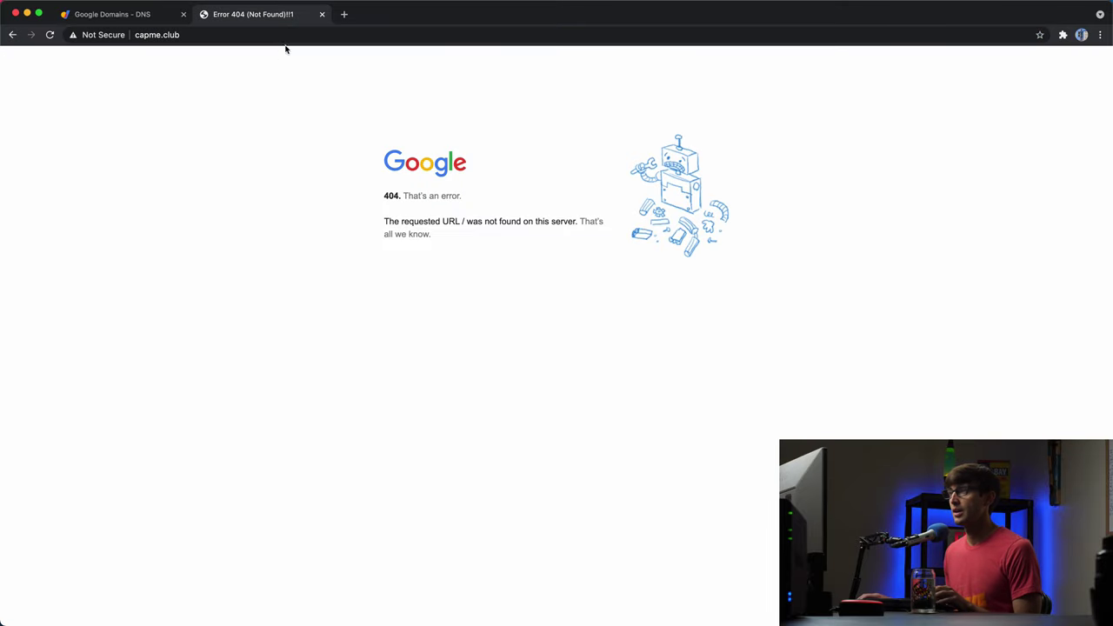
click(323, 15)
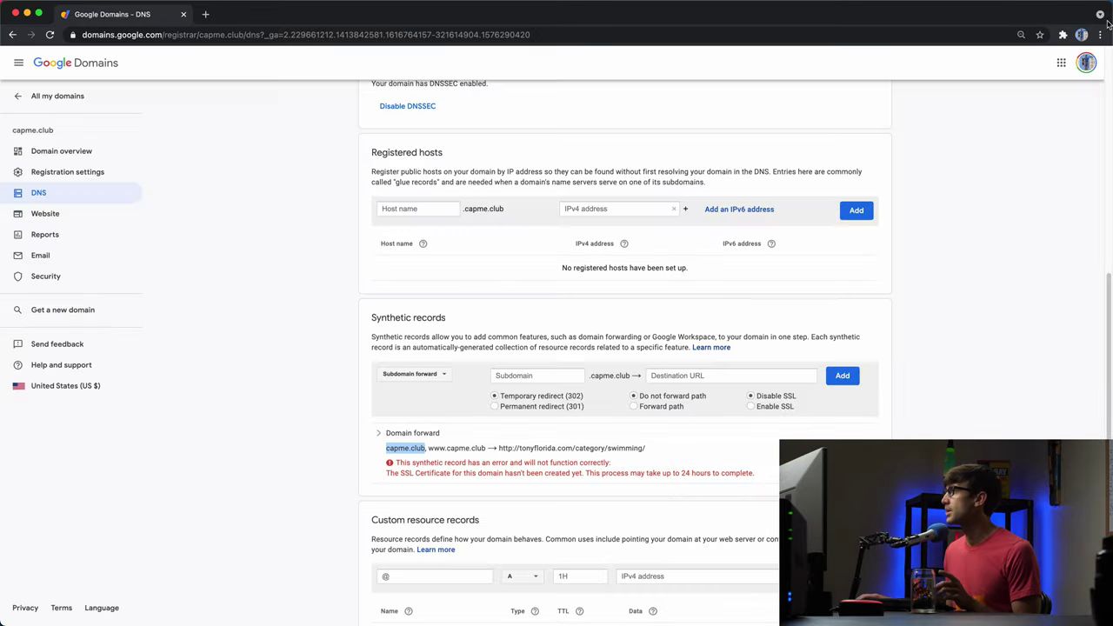
- Test the copied capme.club address in a Guest browser window, and close that window again
click(1081, 35)
click(990, 406)
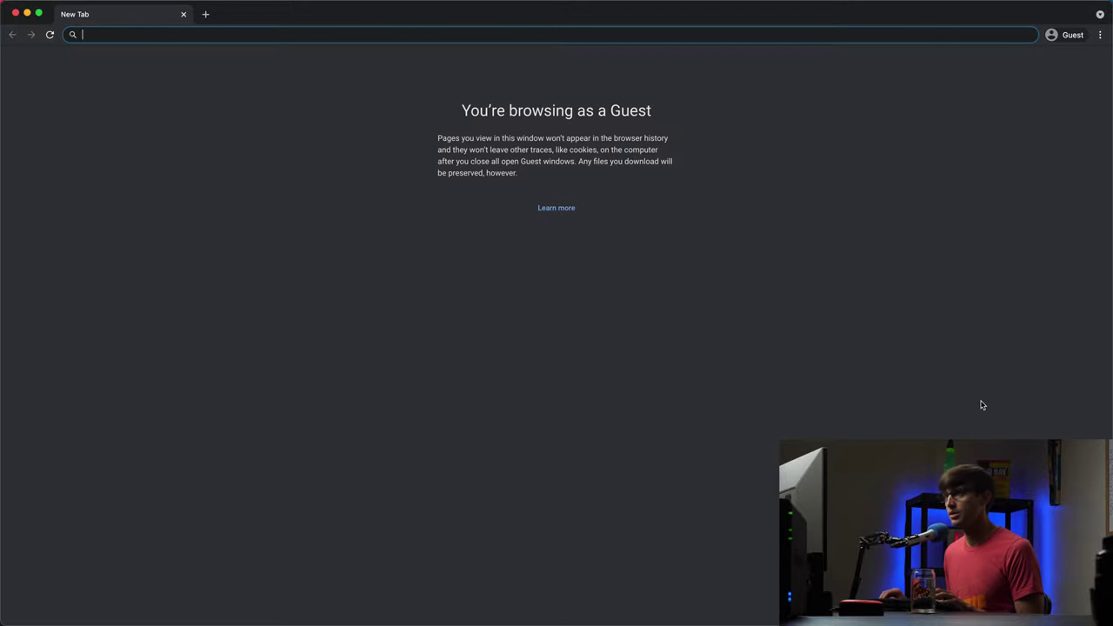
key(super+v)
key(Return)
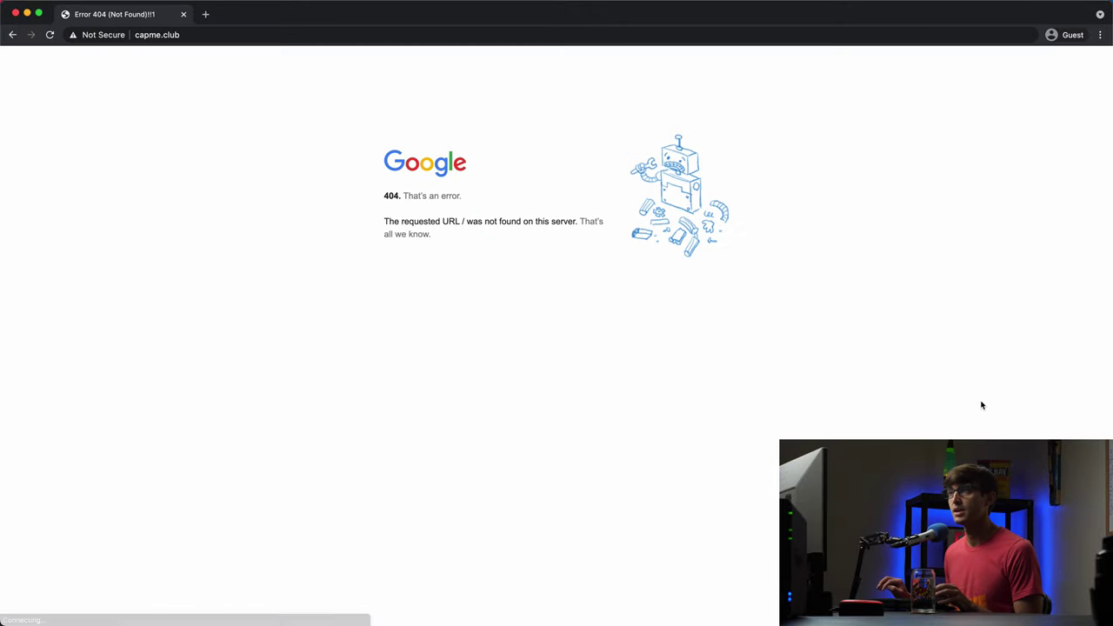
click(183, 16)
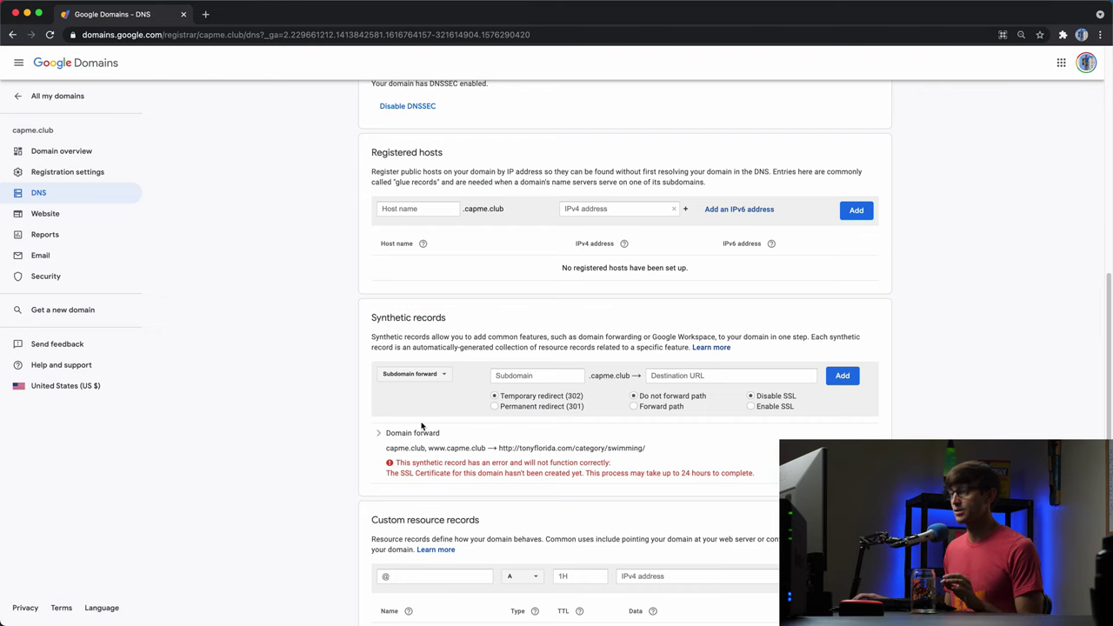
- Reload the capme.club DNS page and expand the Domain forward synthetic record to examine its destination and its resource records
click(130, 34)
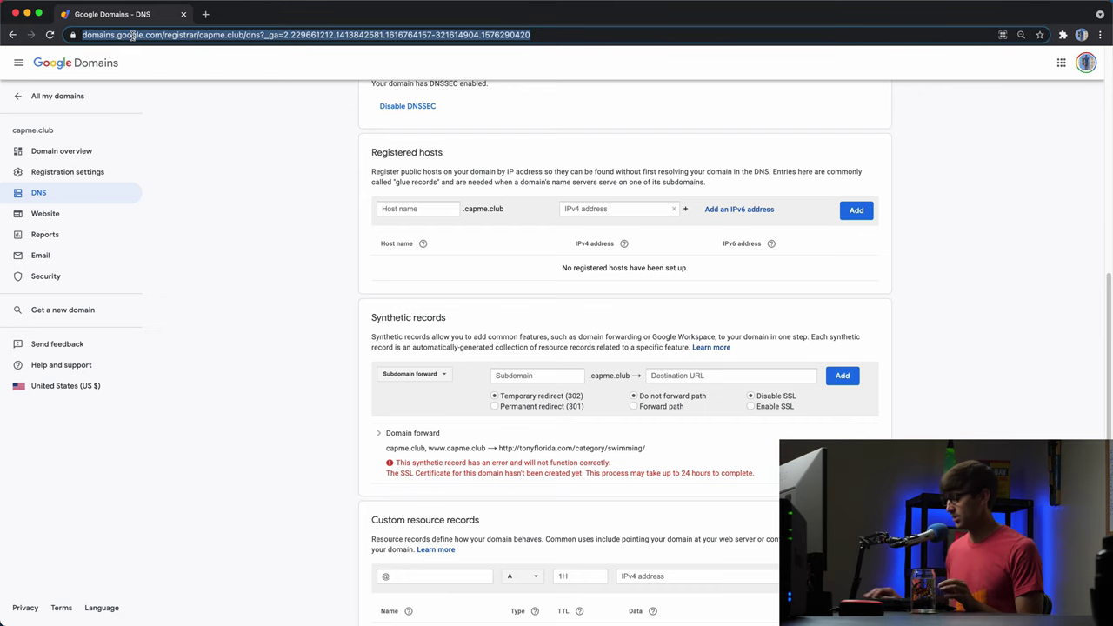
key(Return)
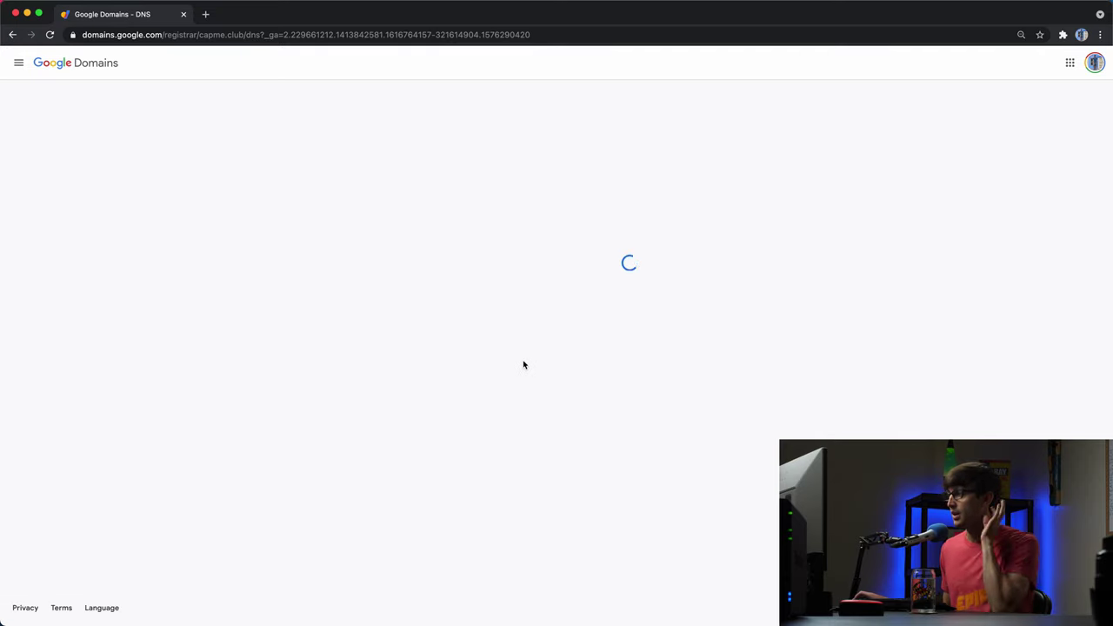
scroll(514, 396, down, 5)
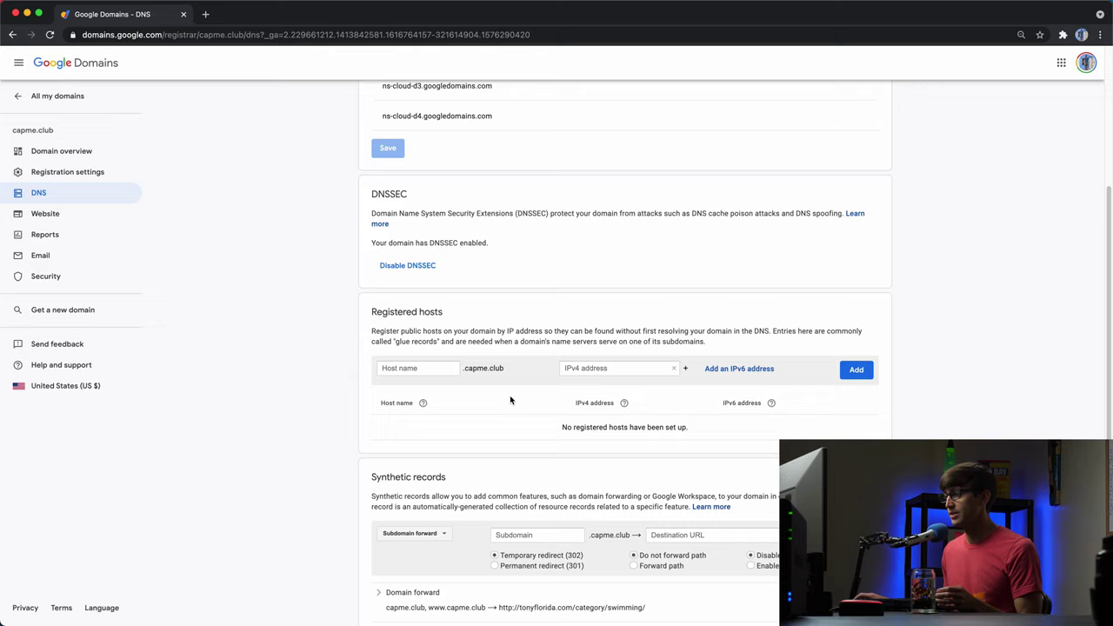
scroll(510, 399, down, 2)
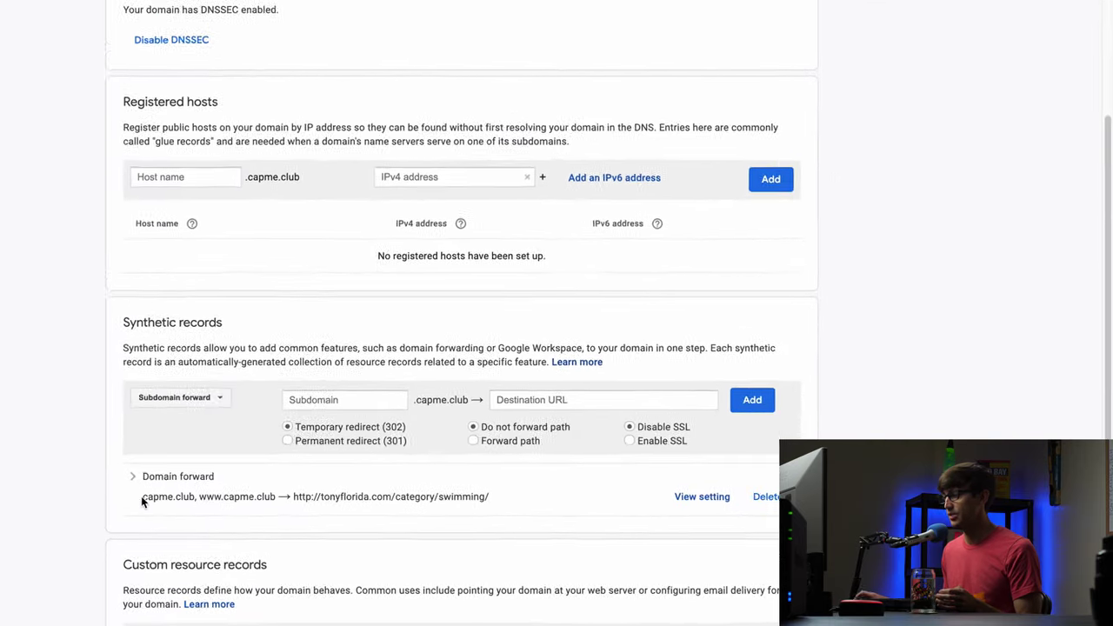
click(133, 476)
scroll(141, 487, down, 1)
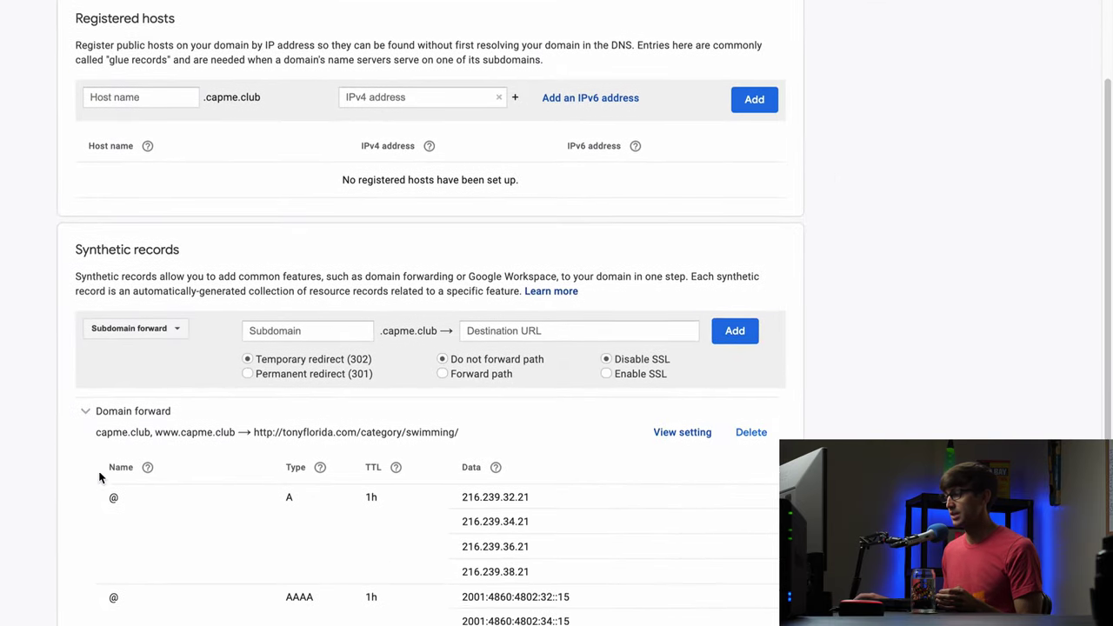
scroll(114, 444, down, 1)
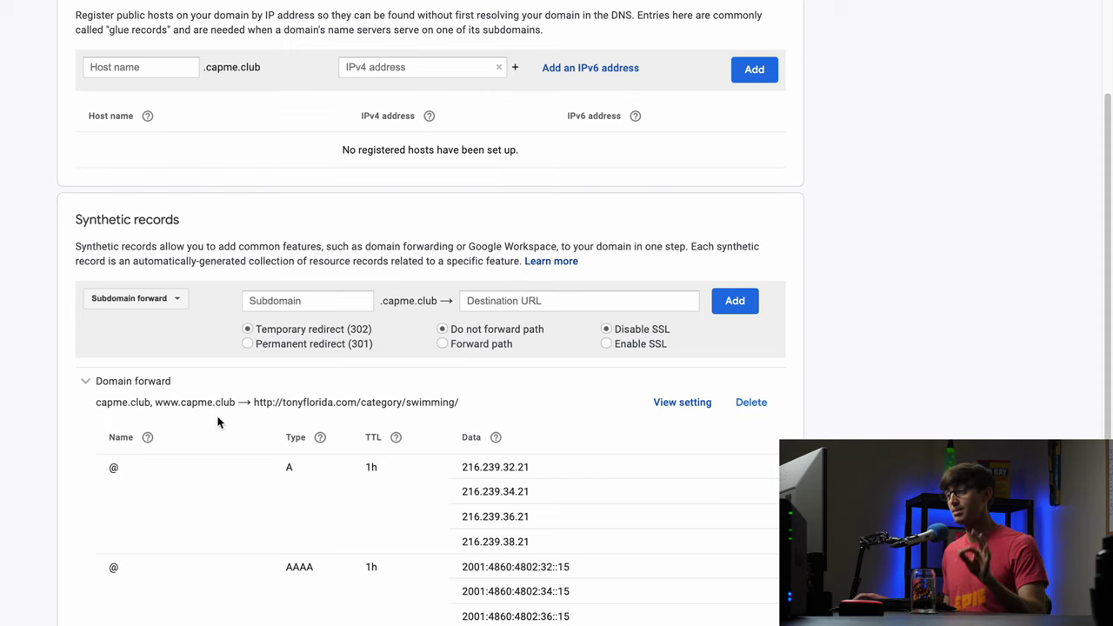
drag(254, 403, 459, 402)
scroll(416, 438, down, 3)
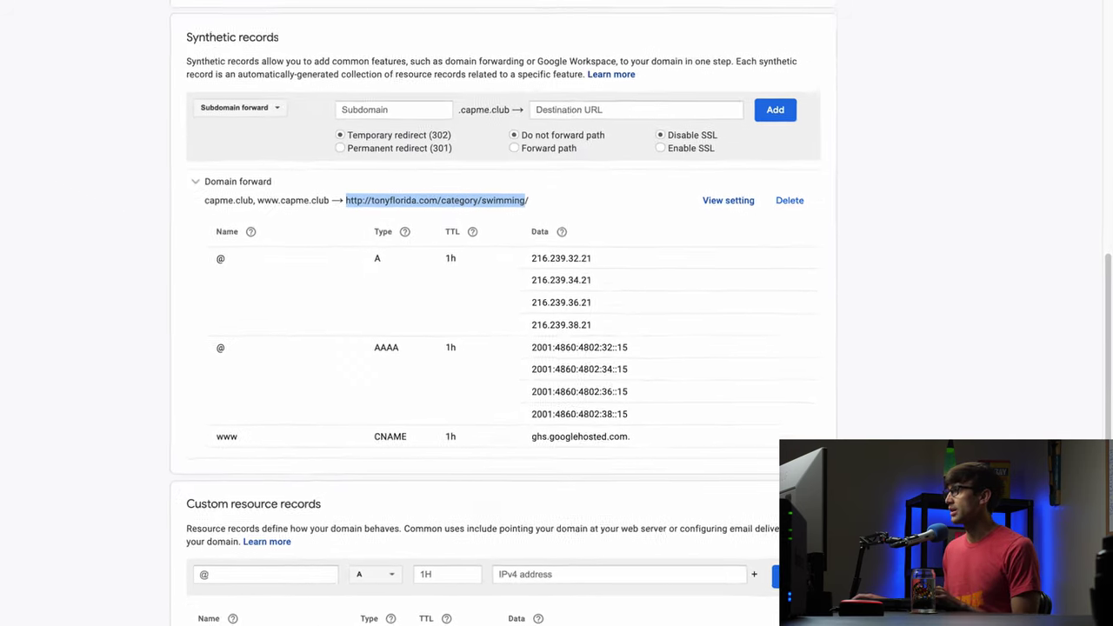
- Test the forwarding again by visiting capme.club in a new Guest browser window, and close the test page
click(1082, 35)
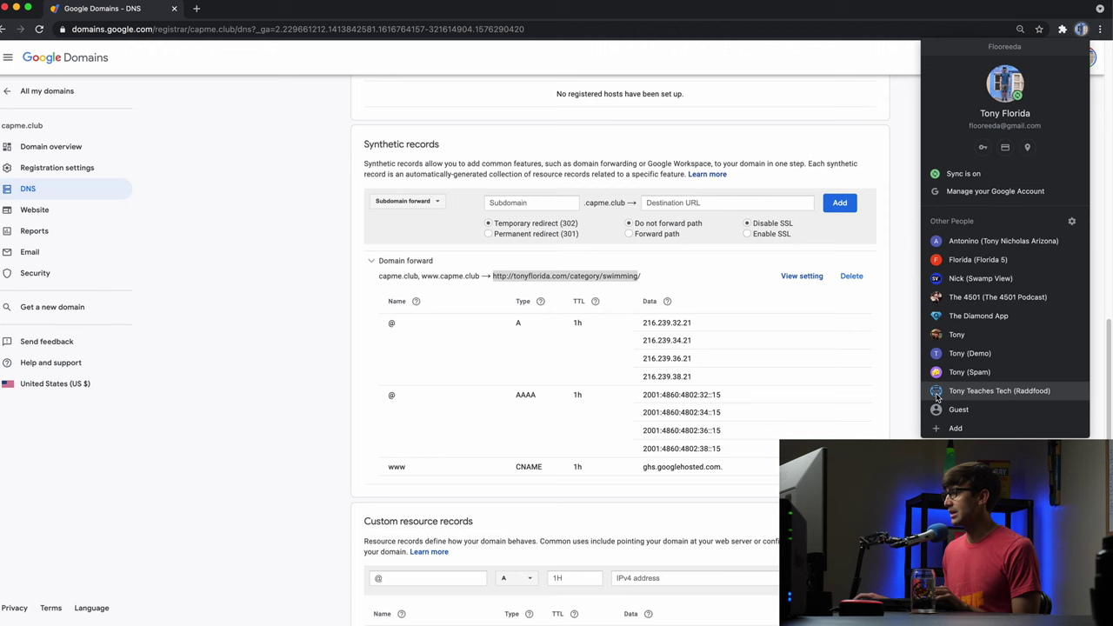
click(976, 416)
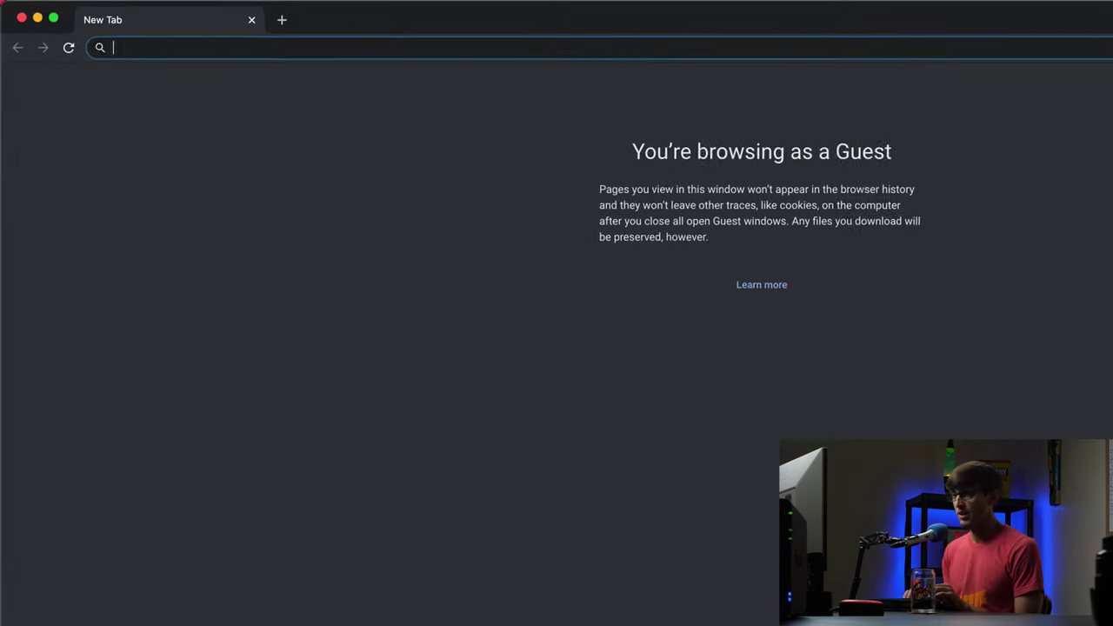
text(capme.club)
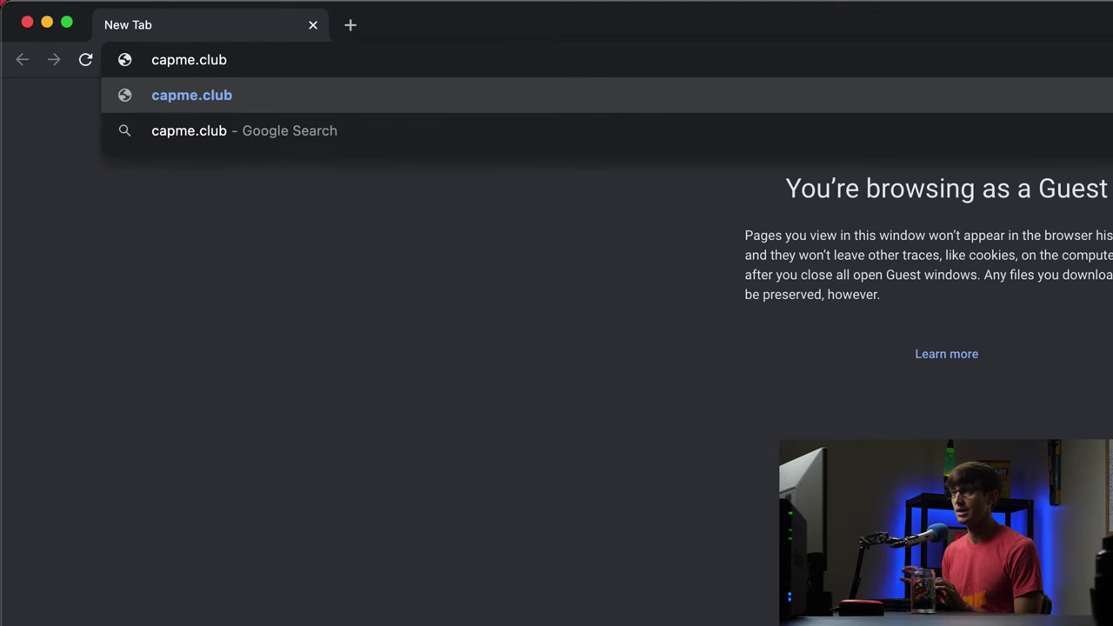
key(Return)
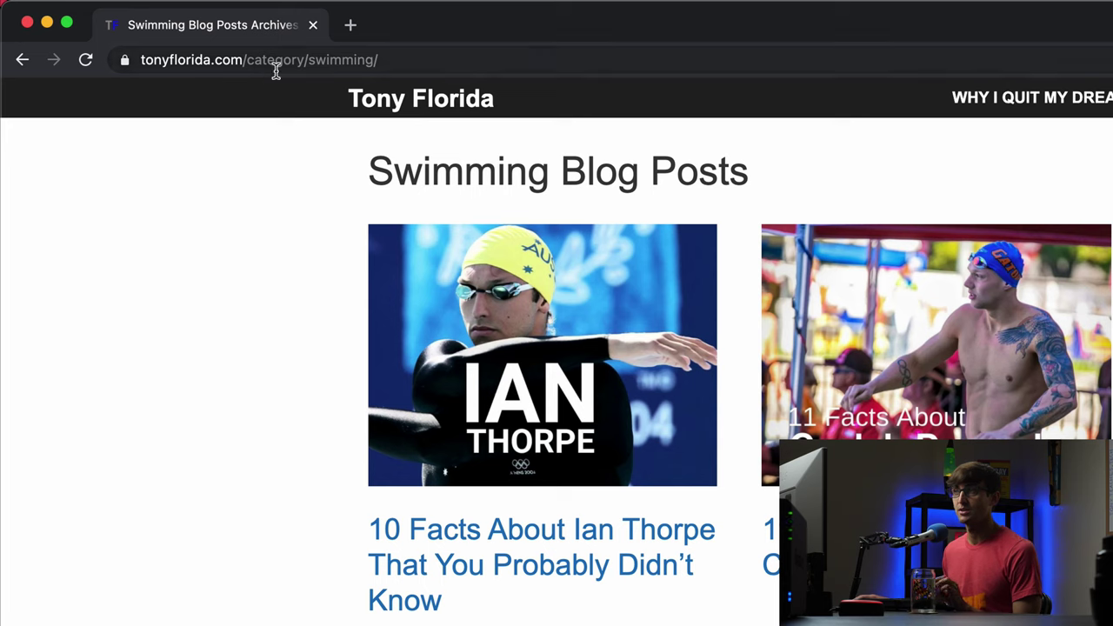
click(313, 25)
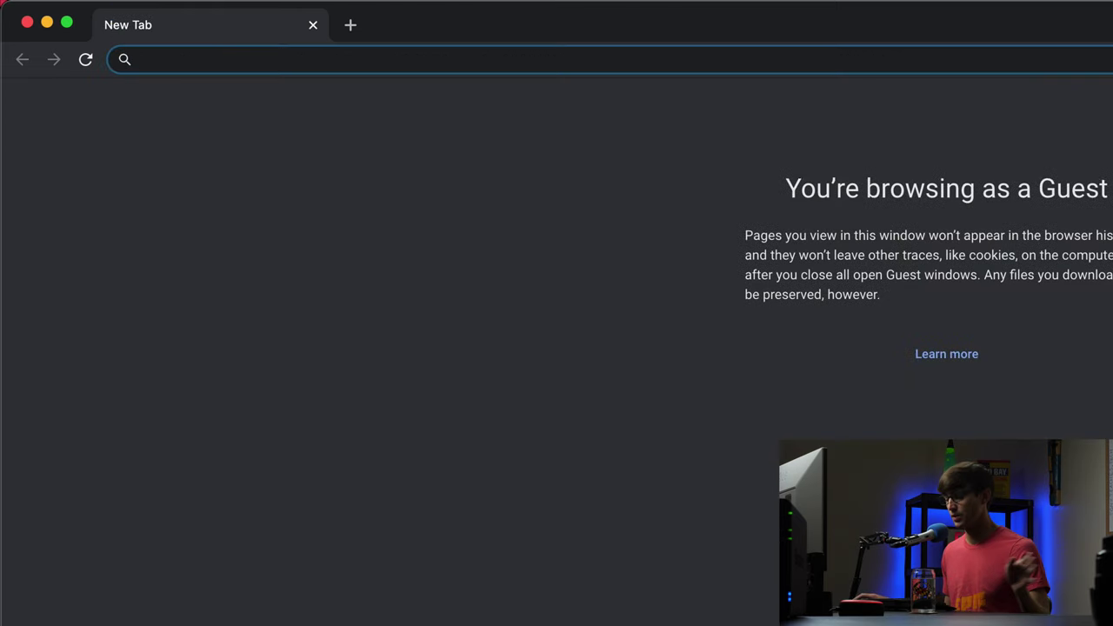
text(ht)
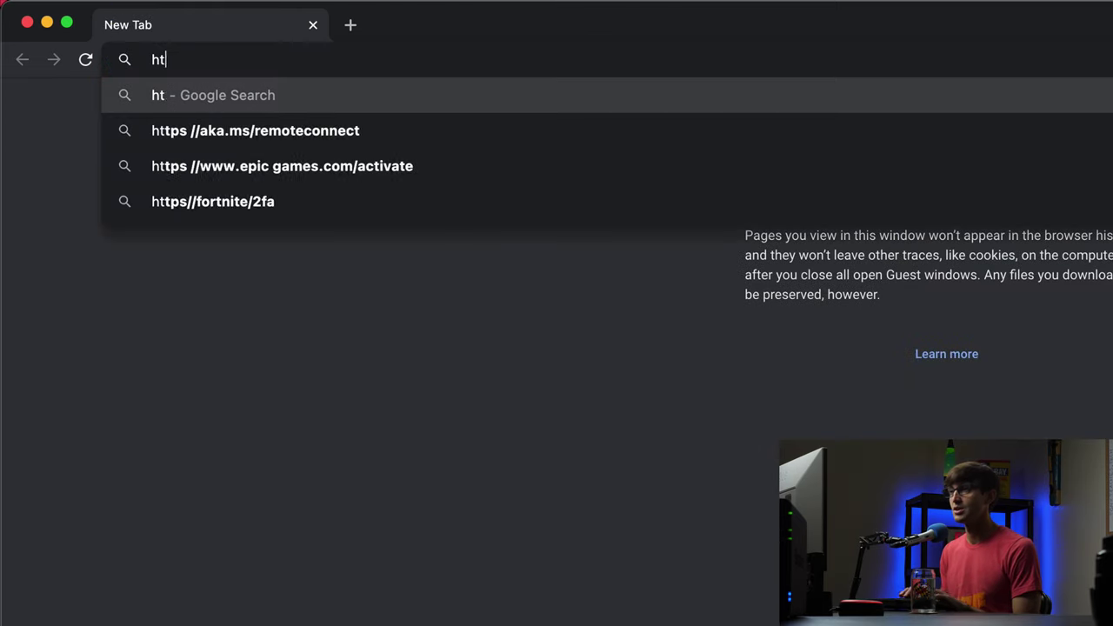
text(tps://)
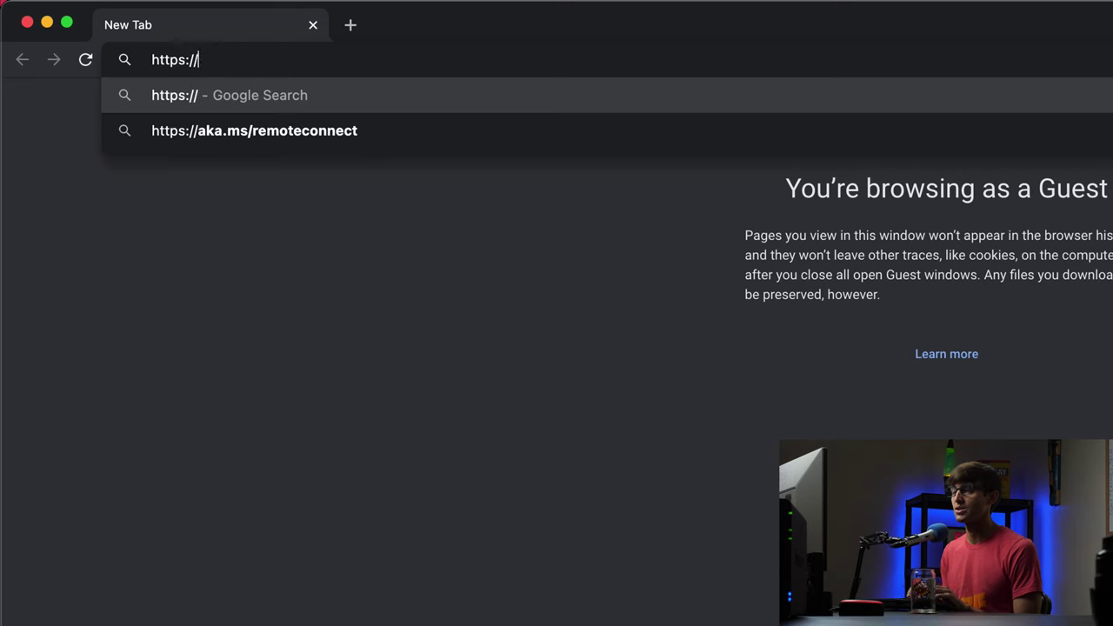
text(www)
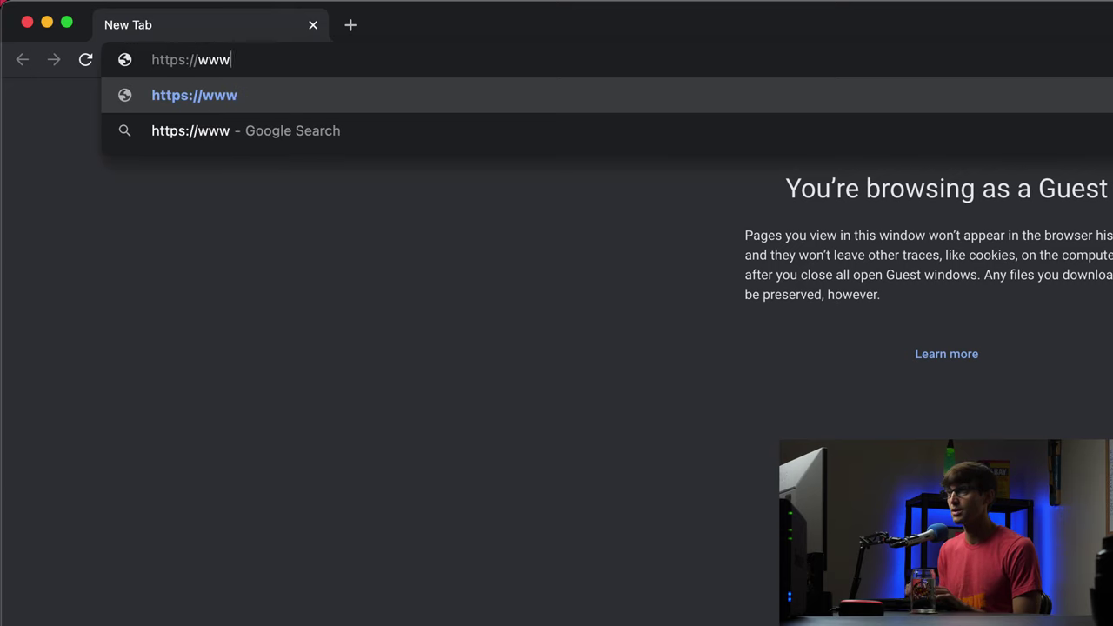
text(.cab)
text(pm)
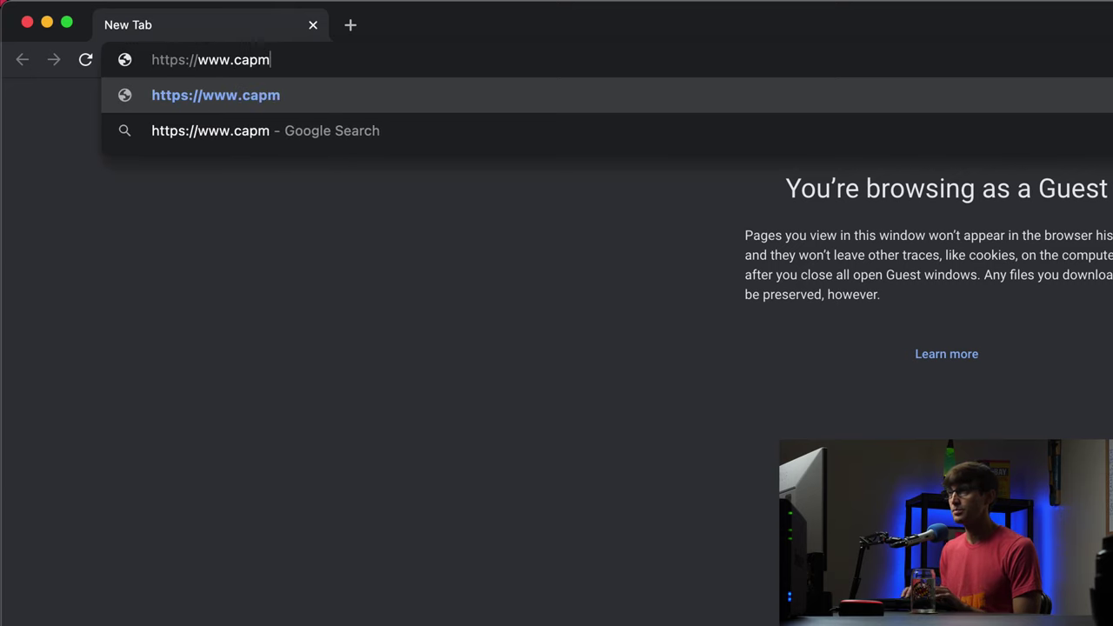
text(e.club)
key(Return)
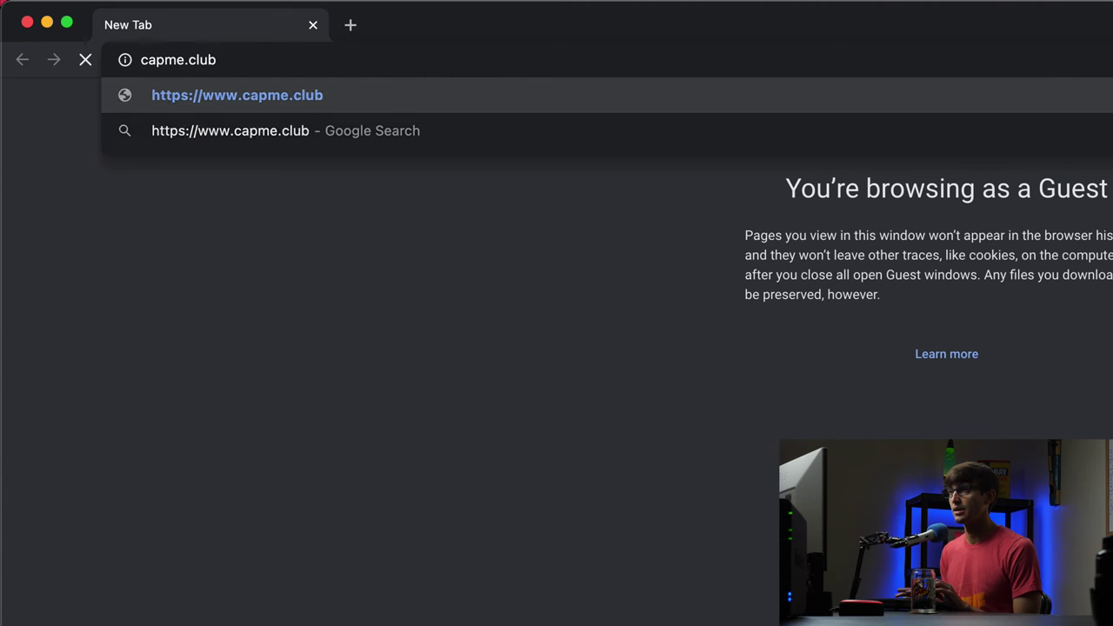